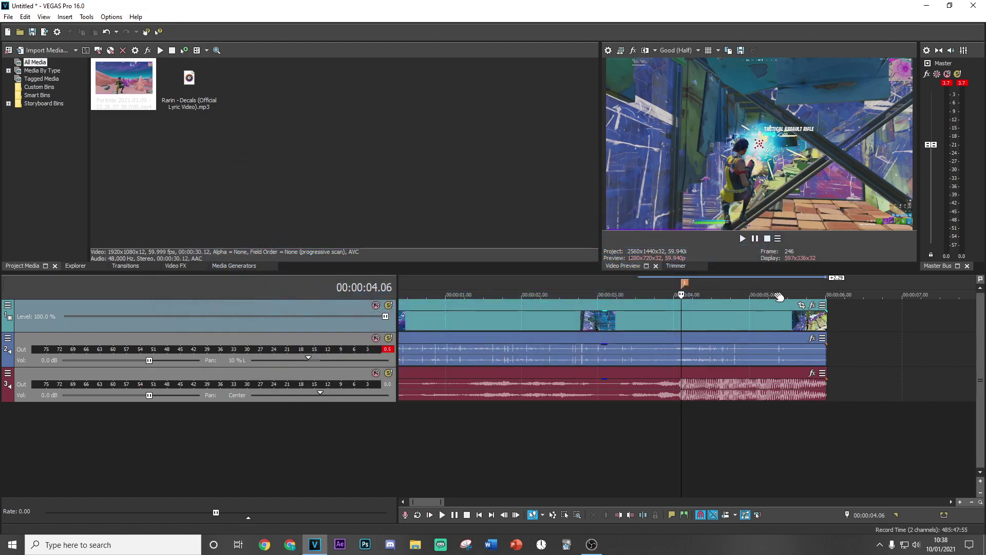
Add a velocity envelope to the gameplay clip.
scroll(684, 436, up, 10)
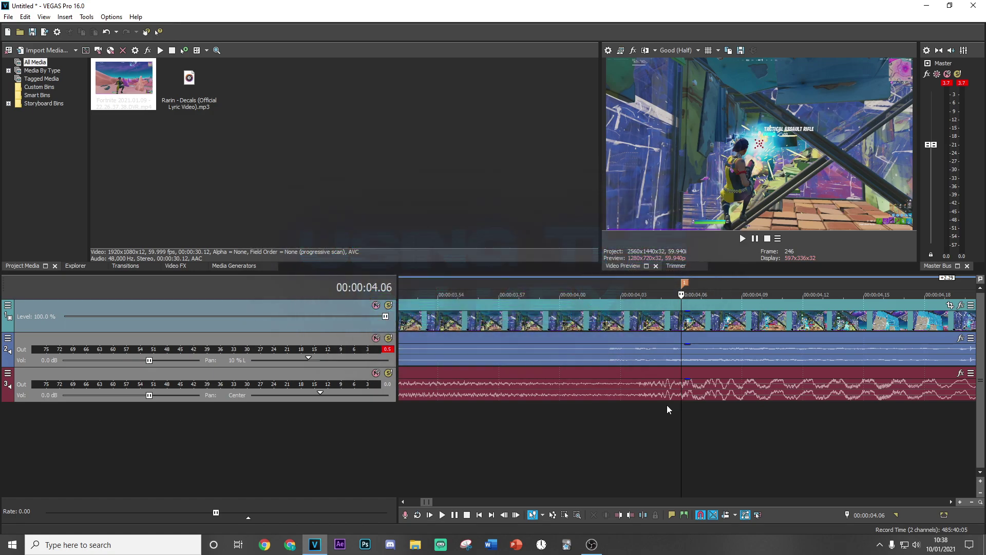
scroll(692, 315, up, 4)
right_click(692, 315)
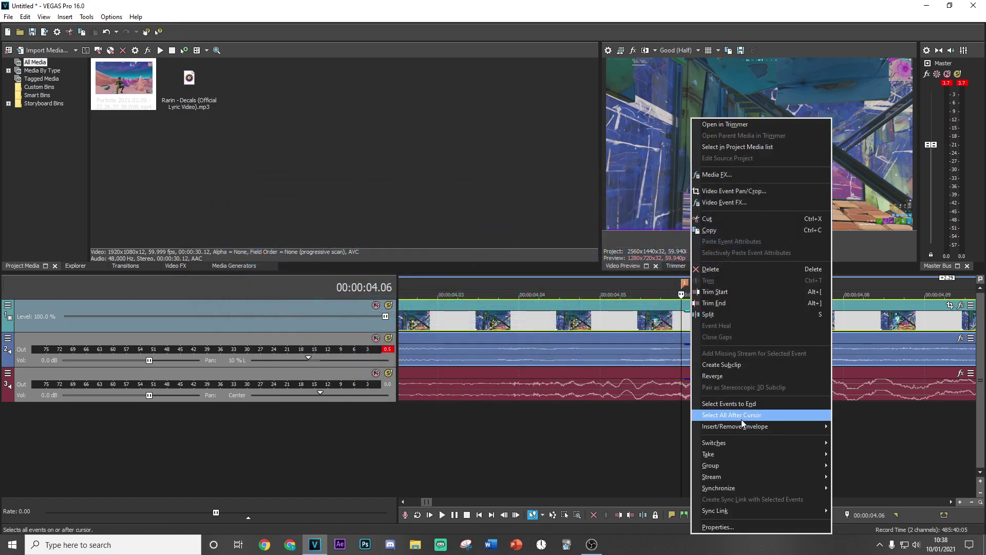
mouse_move(799, 432)
click(852, 426)
Add a velocity envelope point one frame after 00:00:04.06.
scroll(775, 409, up, 3)
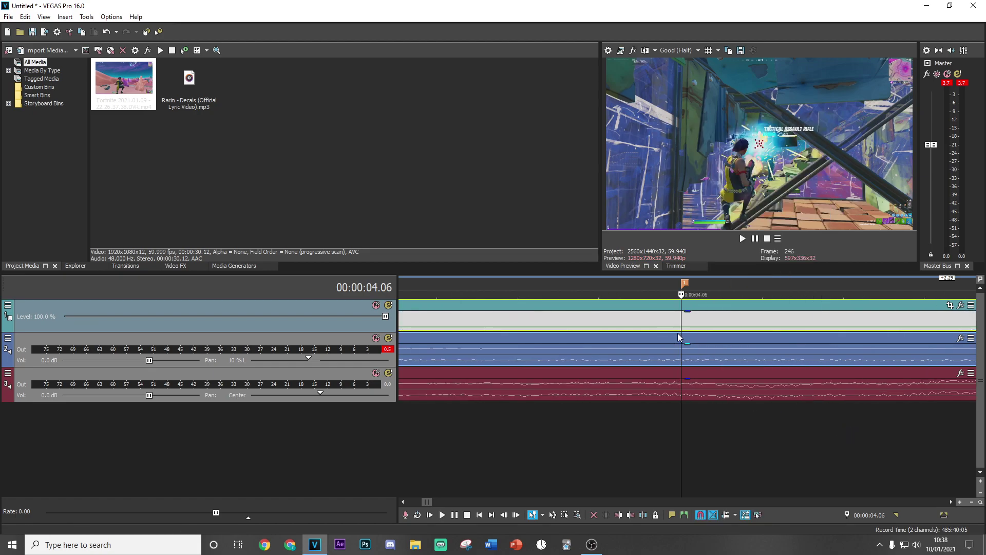
mouse_move(682, 331)
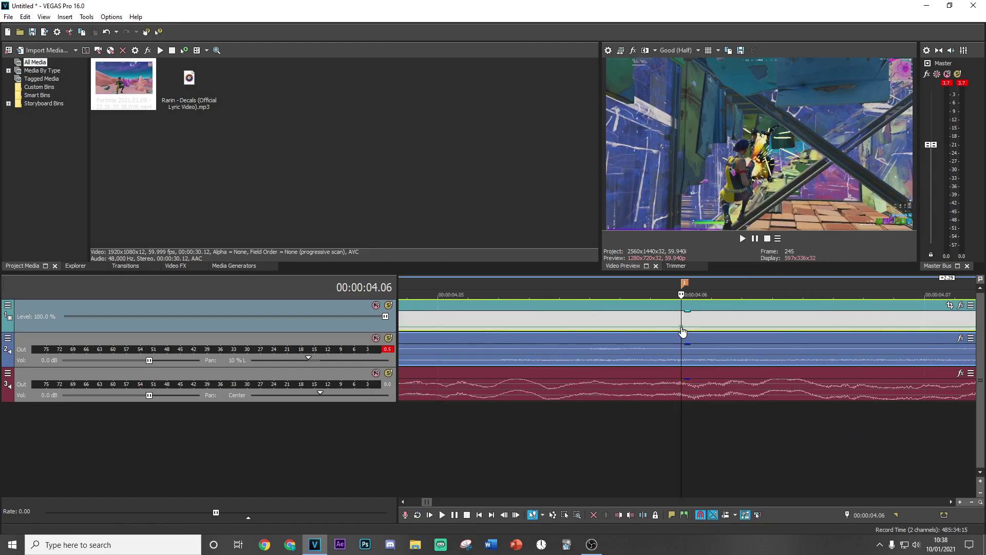
scroll(683, 330, down, 3)
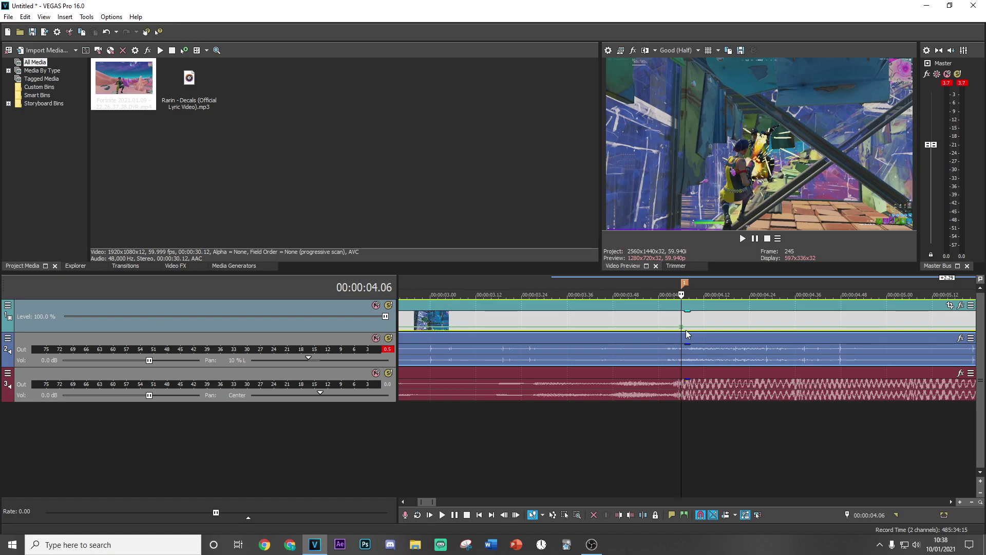
key(Left)
key(Left)
key(Left)
key(Left)
key(Left)
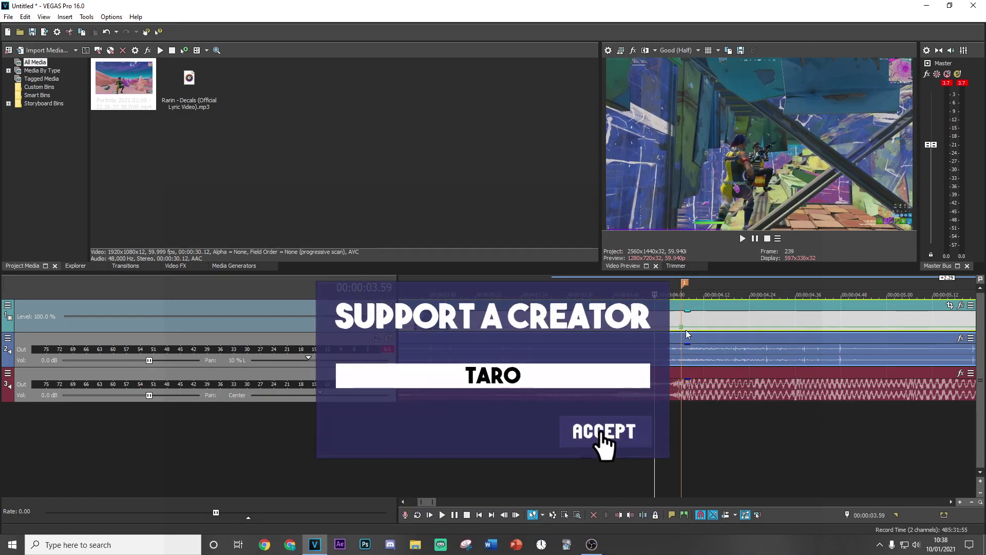
scroll(714, 337, up, 2)
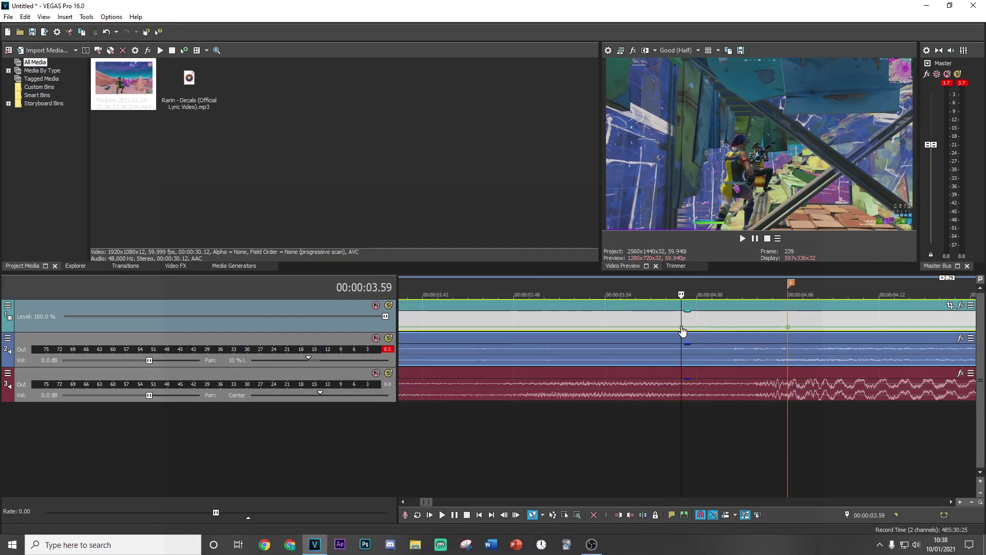
scroll(683, 330, down, 2)
click(733, 319)
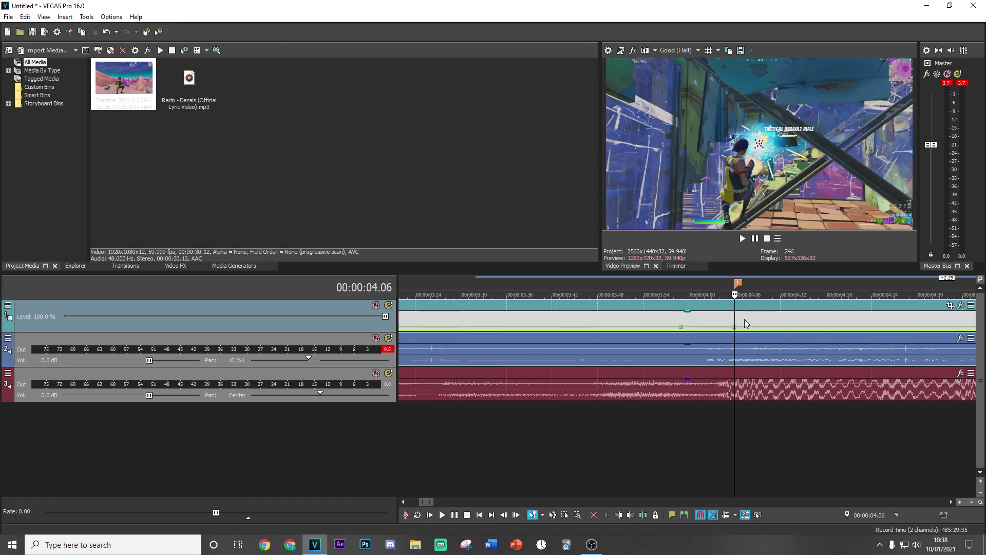
key(Right)
scroll(733, 317, up, 5)
scroll(729, 319, up, 2)
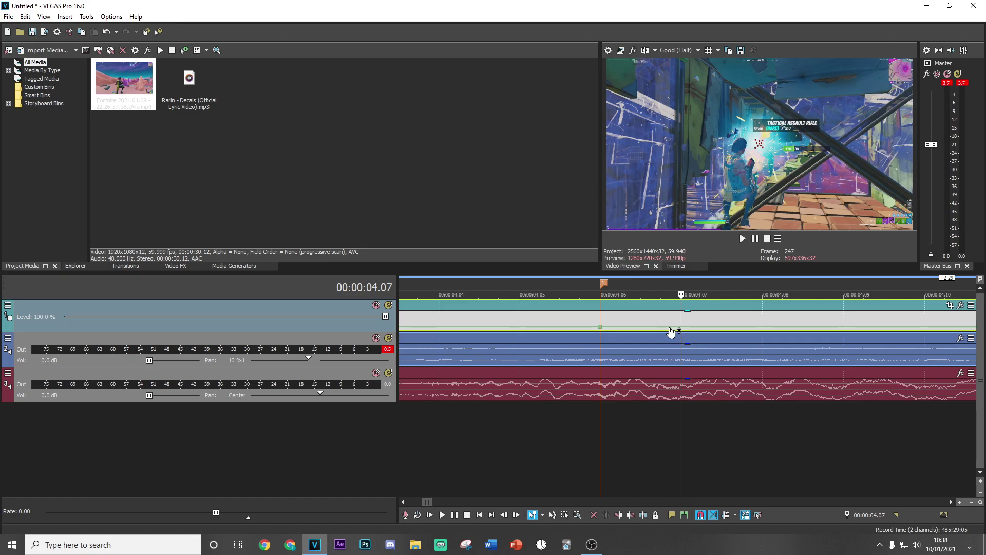
double_click(659, 327)
right_click(660, 328)
click(688, 137)
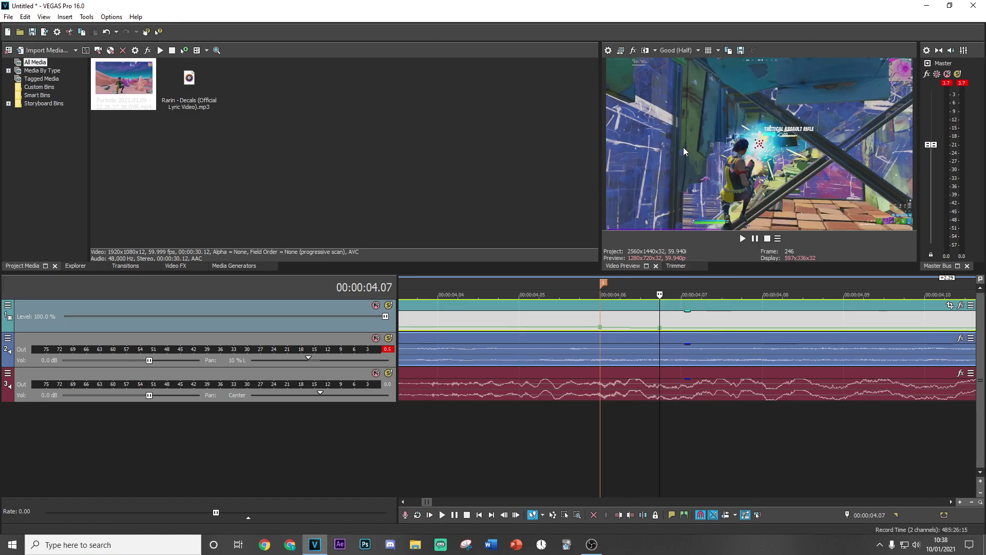
Set the 04.06 velocity point to 300% forward velocity and split the clip at 04.05.
right_click(600, 327)
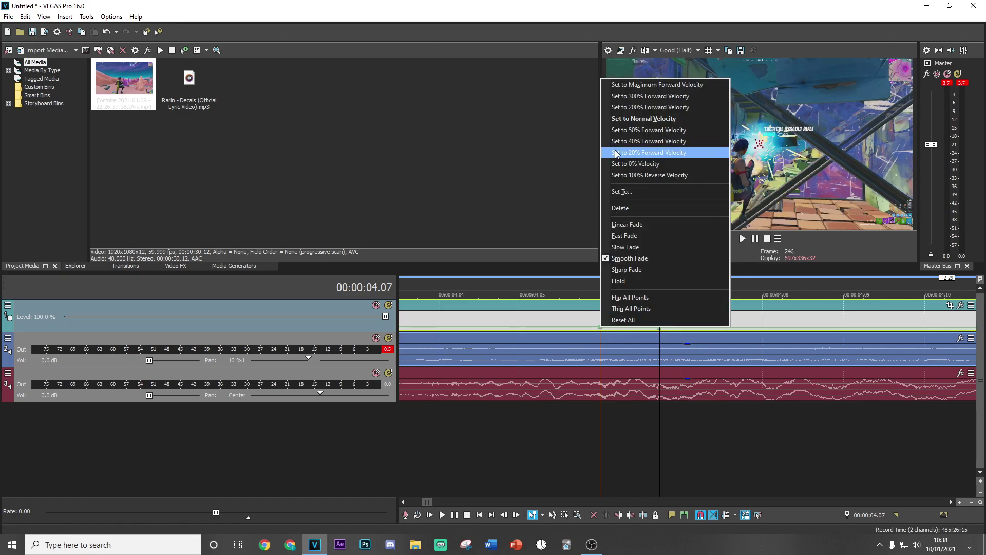
click(627, 101)
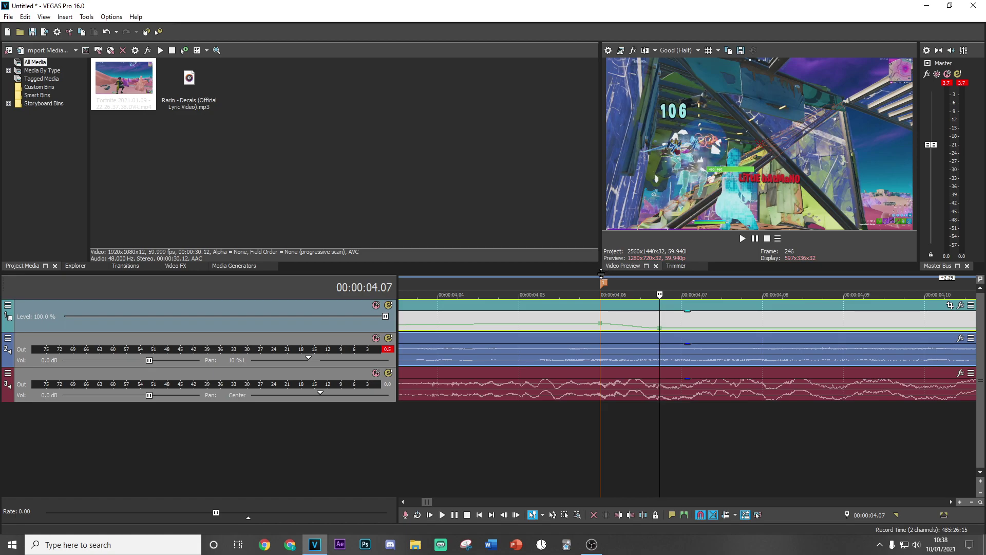
click(603, 435)
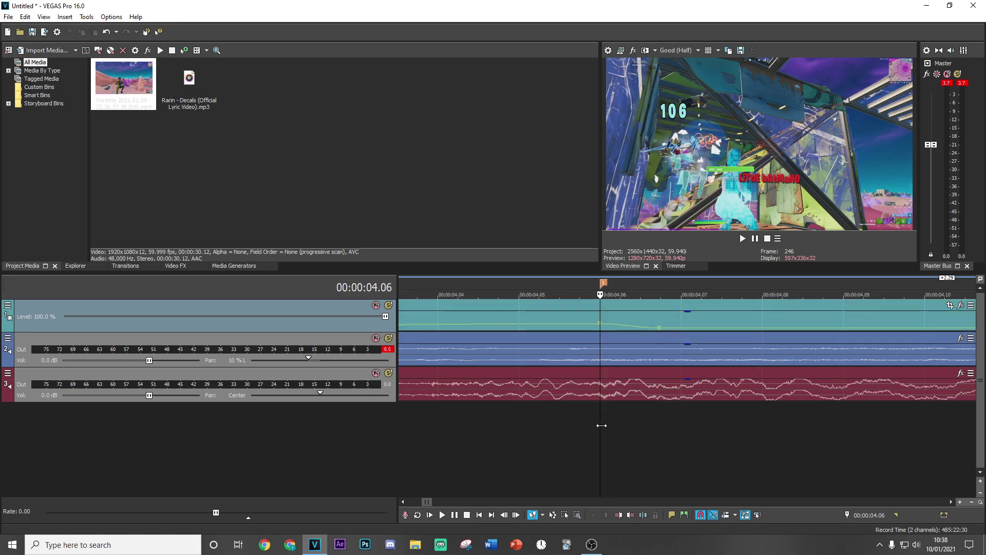
key(Left)
right_click(631, 316)
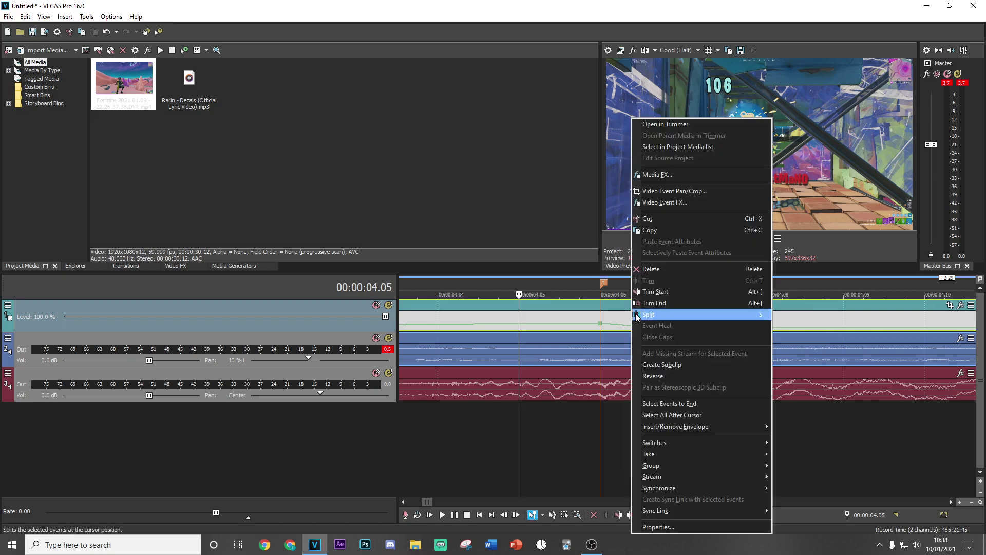
click(647, 314)
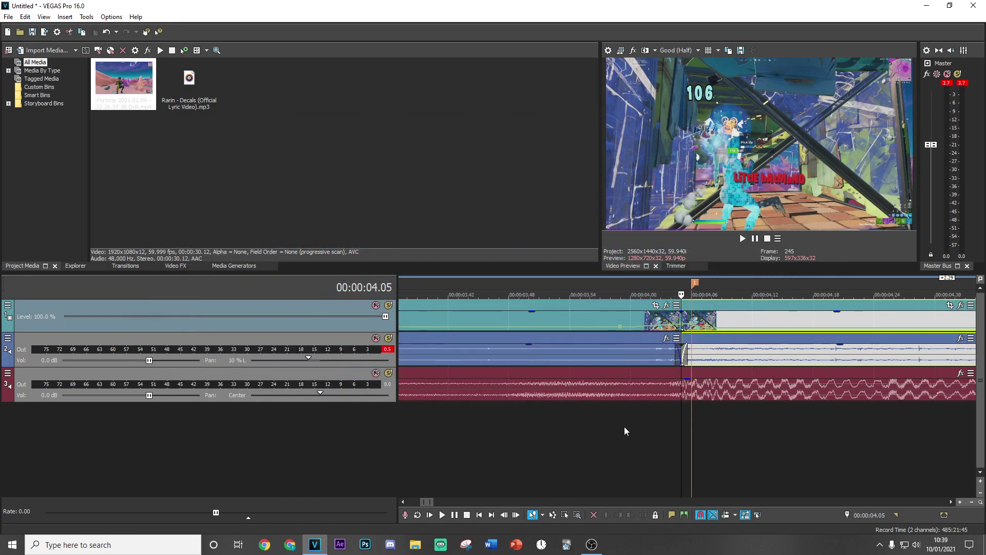
Split the clip again at 03.31 around the kill.
click(585, 422)
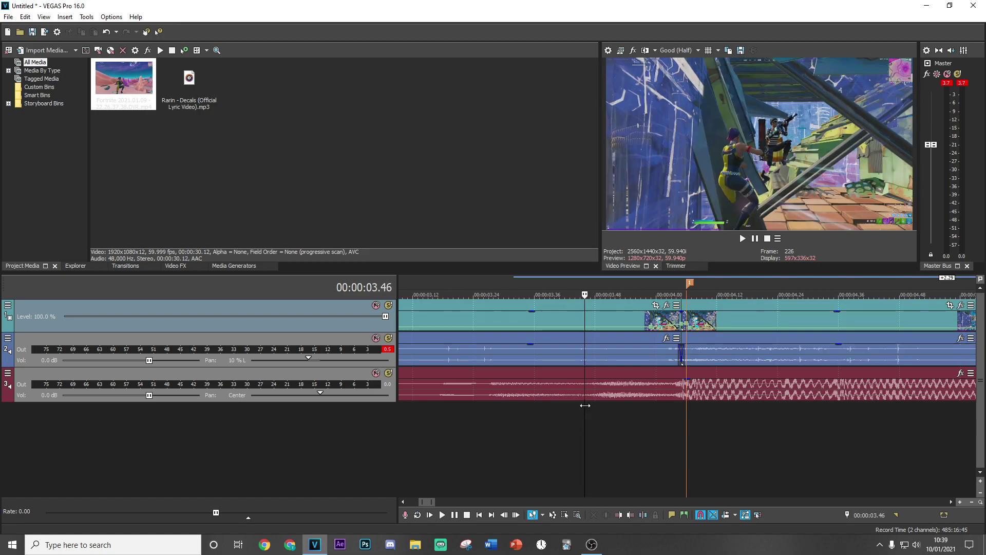
drag(584, 412, 508, 426)
right_click(541, 328)
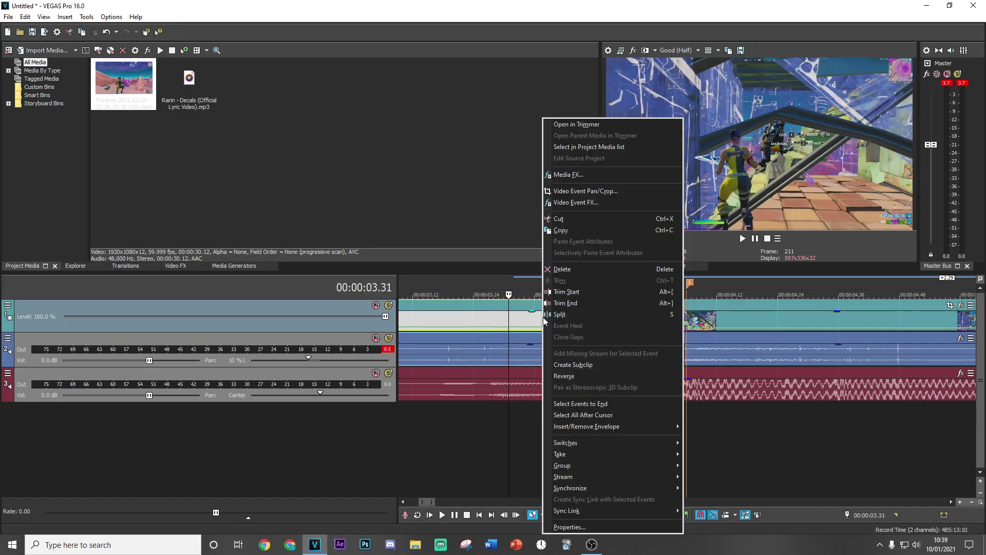
click(564, 315)
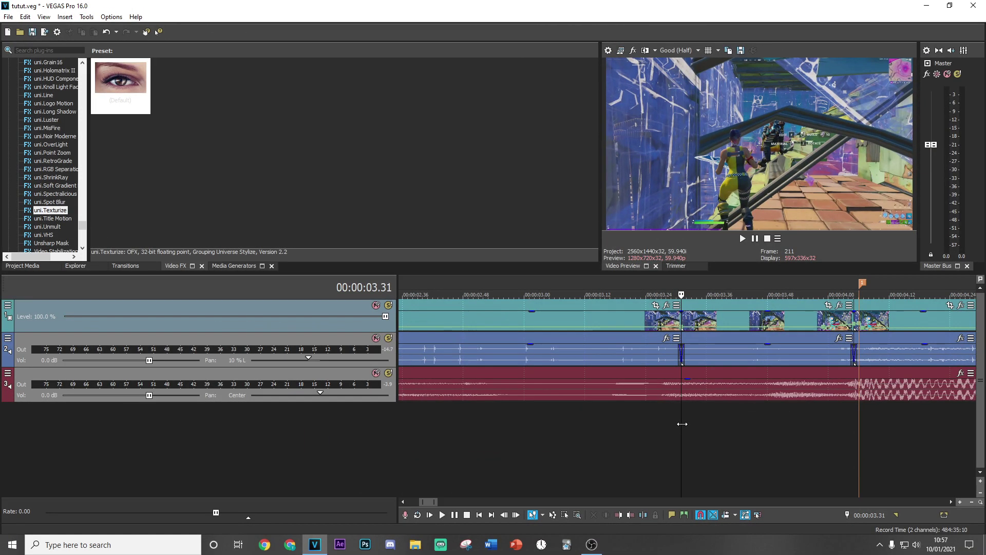
drag(682, 424, 682, 423)
Apply uni.Texturize Cracked Wall and keyframe Texture Opacity from 0 at the start to 100 at the end.
drag(124, 88, 497, 164)
drag(729, 332, 726, 326)
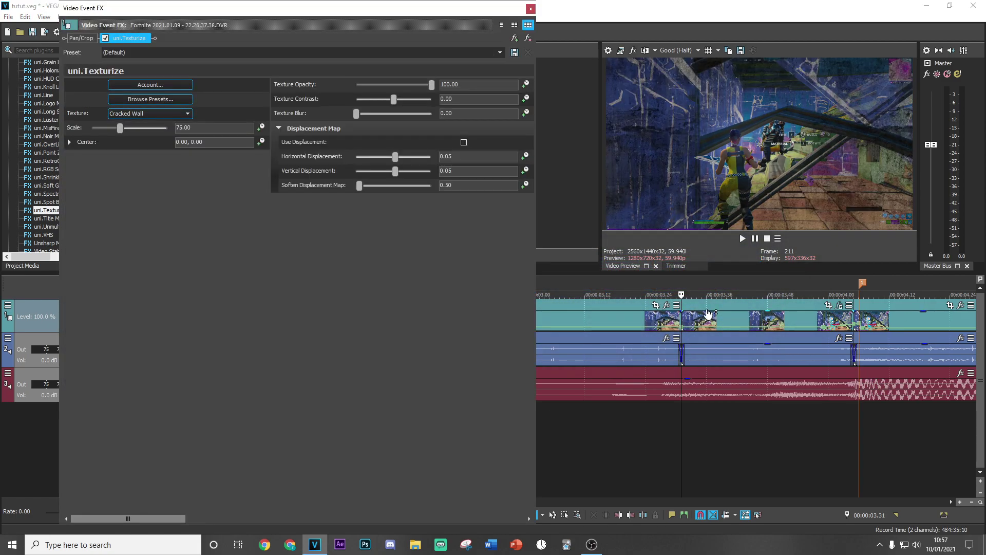
click(496, 85)
text(0)
key(Return)
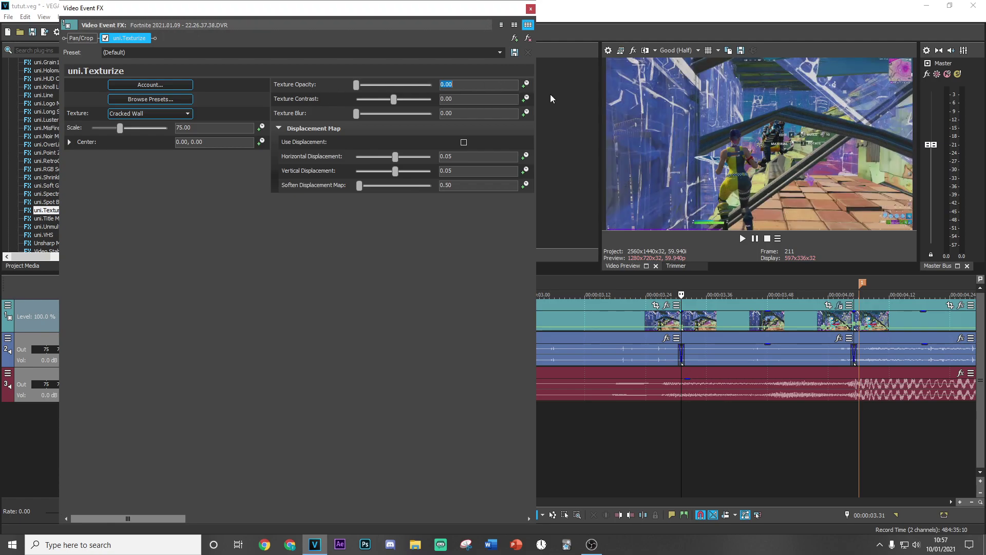
click(525, 84)
drag(158, 434, 589, 312)
click(478, 86)
text(100)
key(Return)
drag(322, 446, 538, 408)
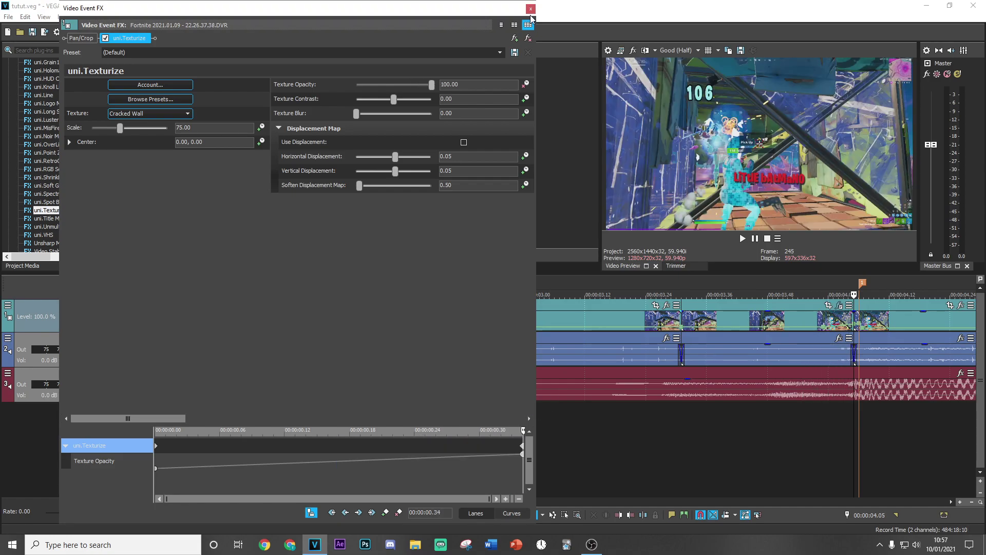
click(531, 8)
Apply the taropreshake S_Shake preset to the clip at 03.32.
click(690, 417)
click(686, 418)
scroll(52, 192, up, 10)
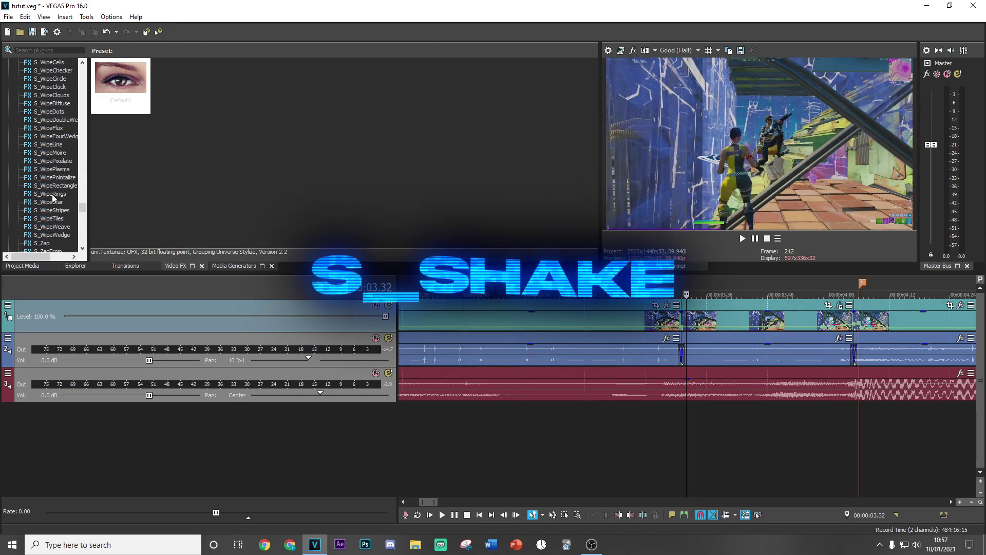
scroll(51, 194, up, 15)
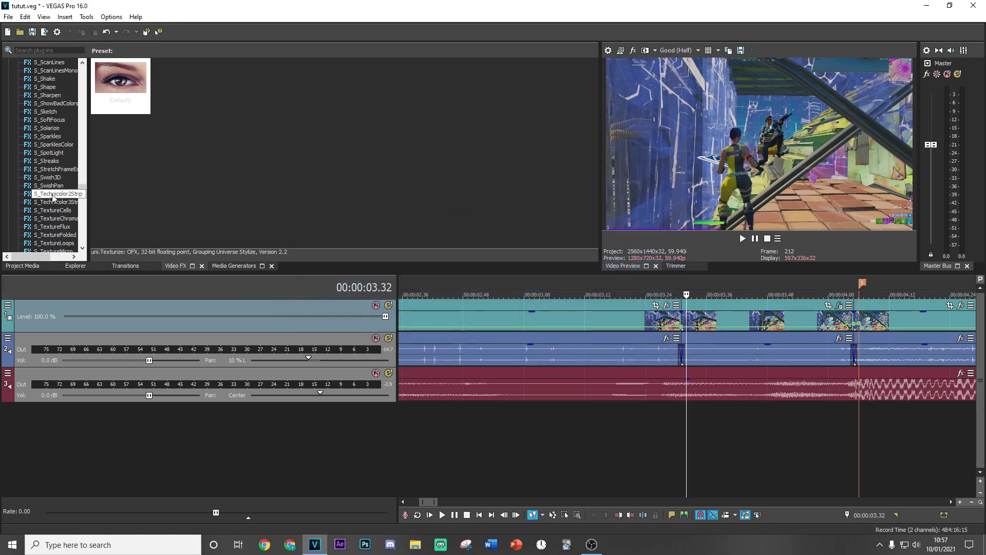
scroll(54, 119, up, 1)
click(47, 103)
click(356, 142)
drag(297, 139, 703, 323)
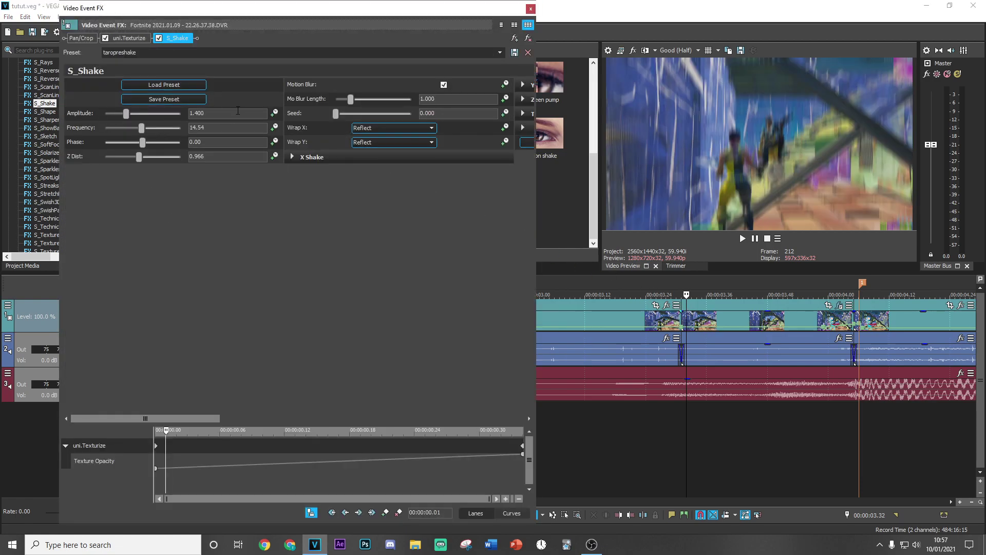
Set shake Amplitude to 0 and expand the X, Y, Z and Tilt Shake settings.
key(Return)
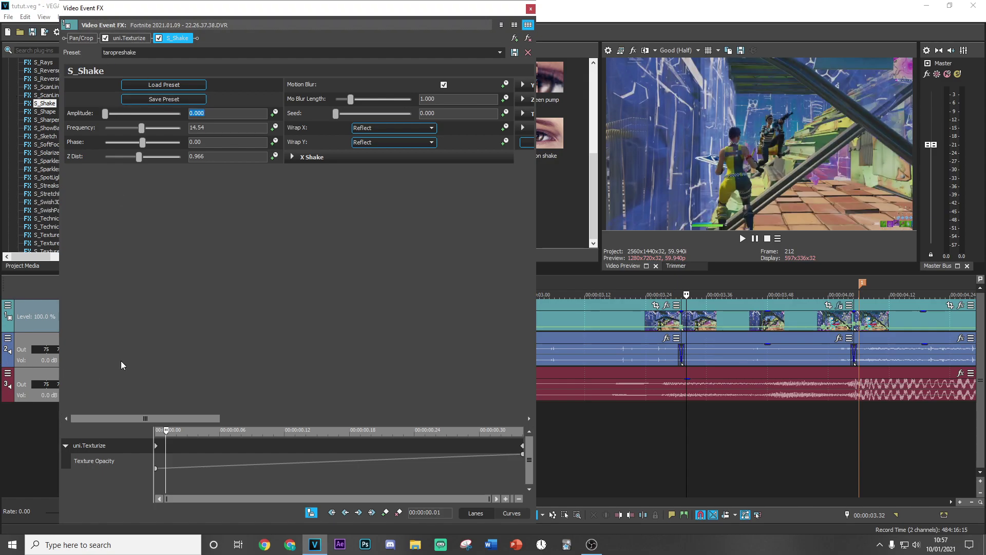
drag(147, 418, 338, 419)
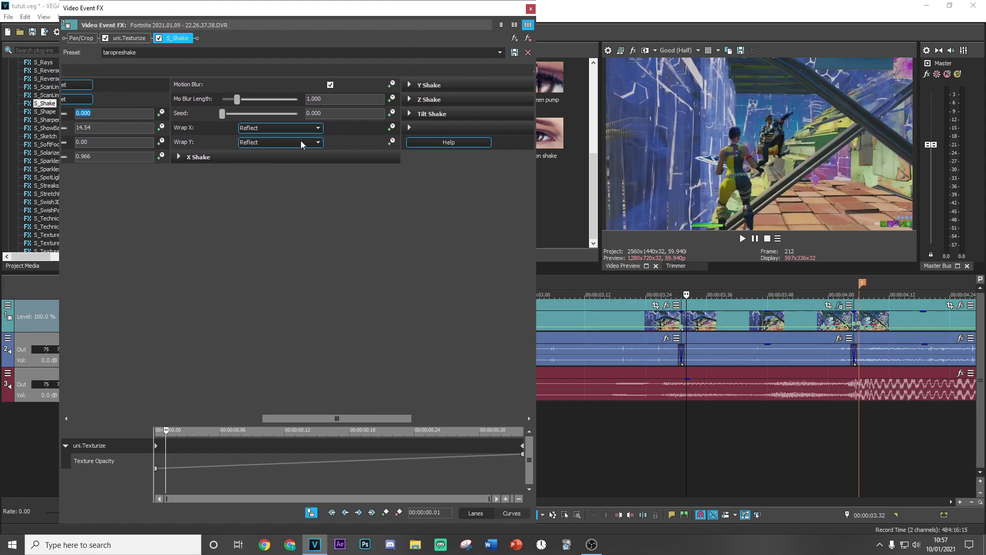
click(176, 157)
click(413, 84)
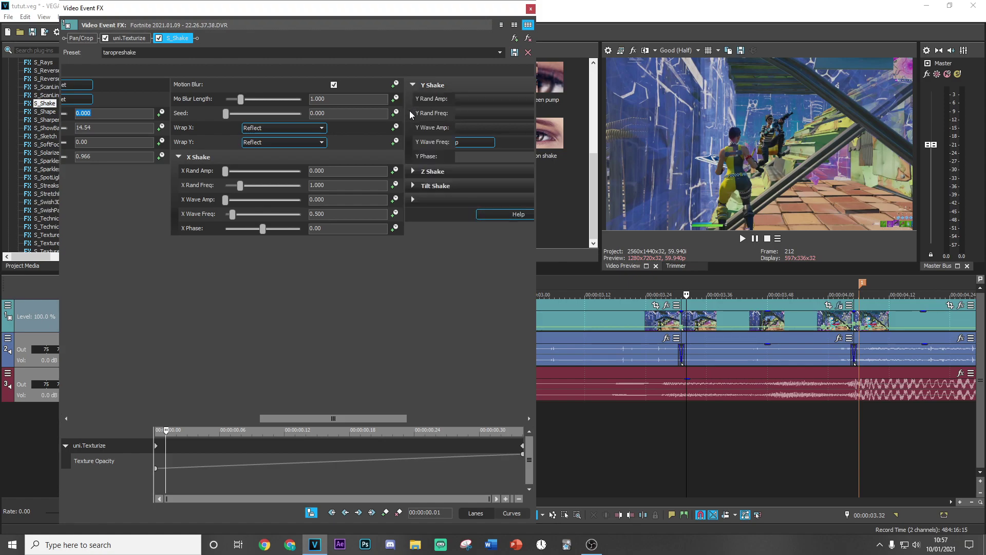
click(413, 171)
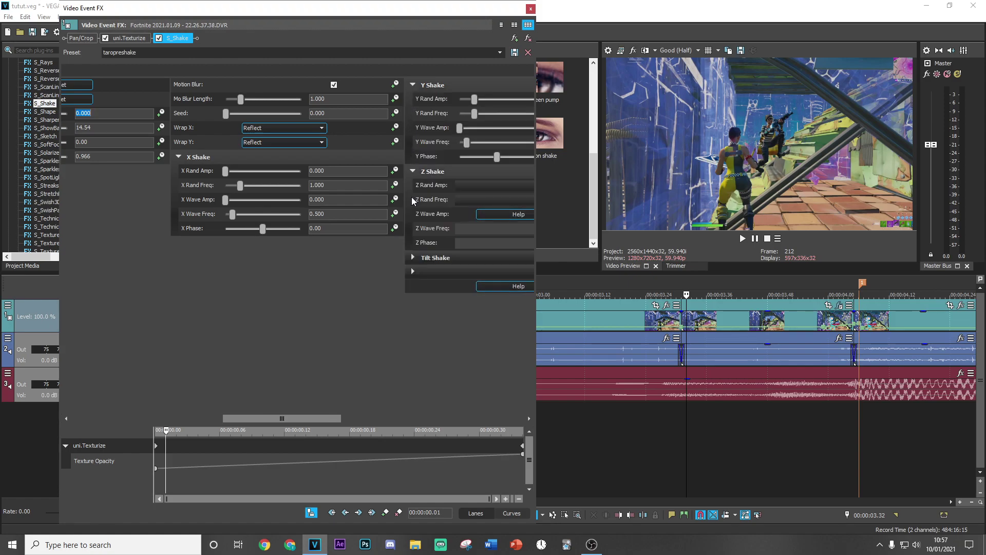
click(413, 257)
drag(273, 419, 132, 290)
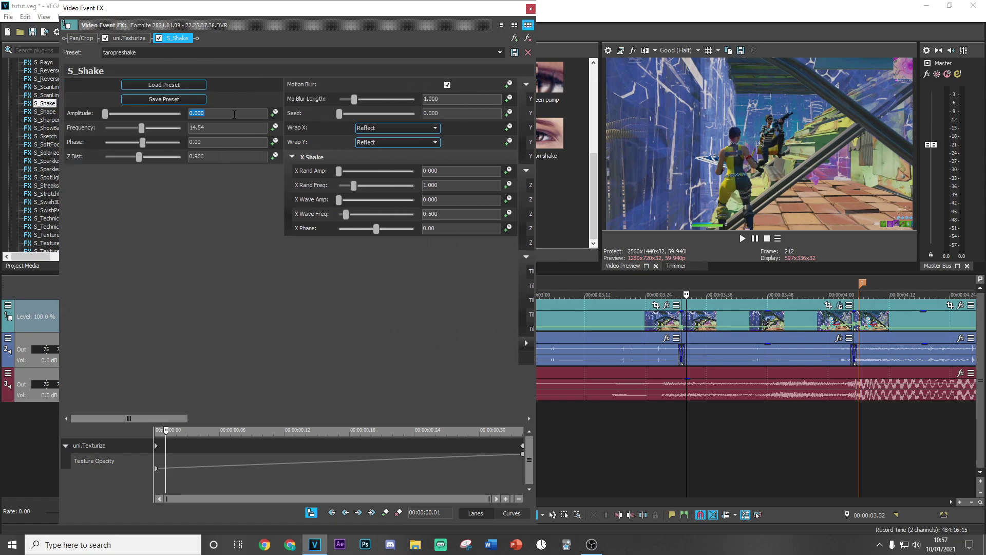
Animate Amplitude so it reaches 1.400 at the event's end.
click(275, 112)
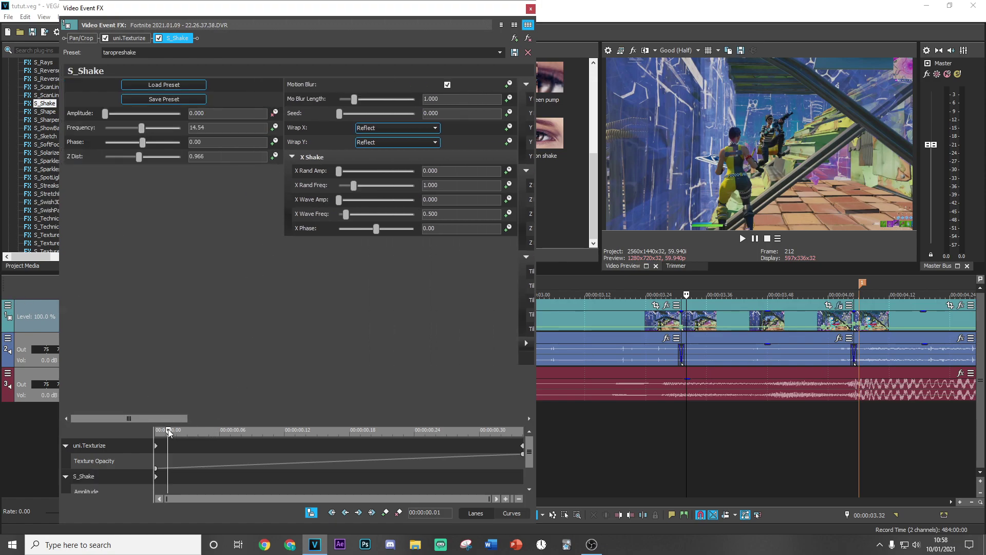
drag(167, 430, 658, 424)
click(215, 111)
text(1.4)
key(Return)
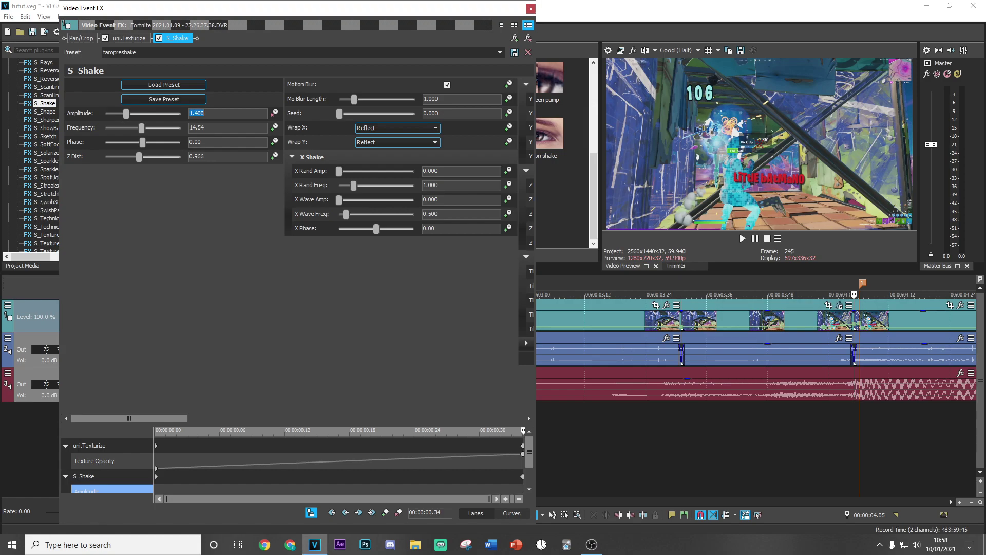
click(532, 9)
Preview the shake, then add S_HueSatBright with Saturation keyframed to 0 at the event end.
click(757, 428)
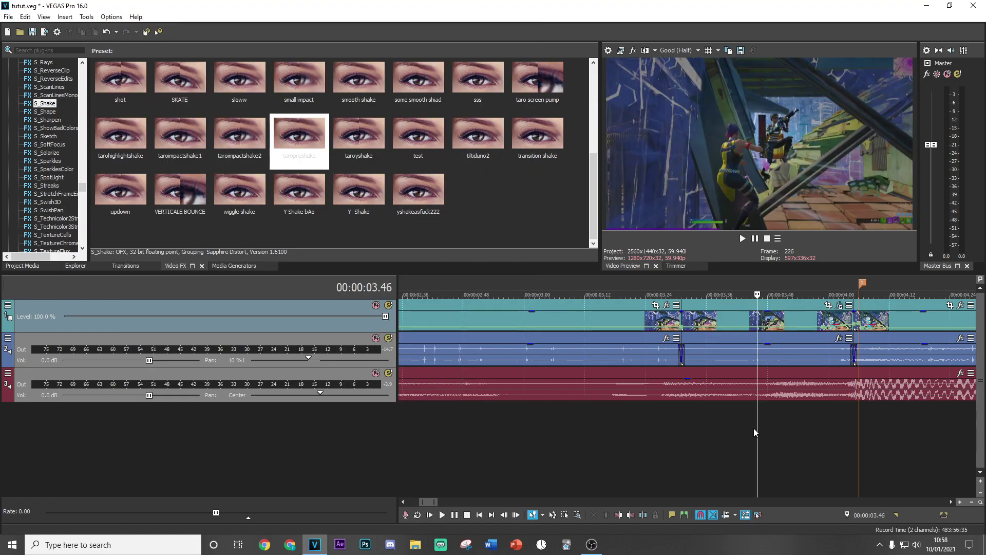
drag(759, 424, 833, 430)
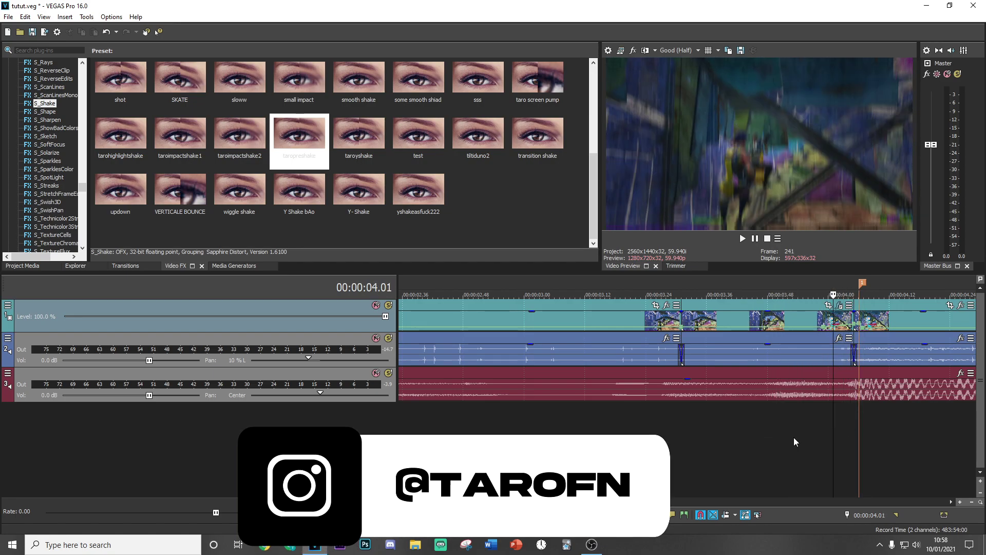
scroll(54, 178, up, 15)
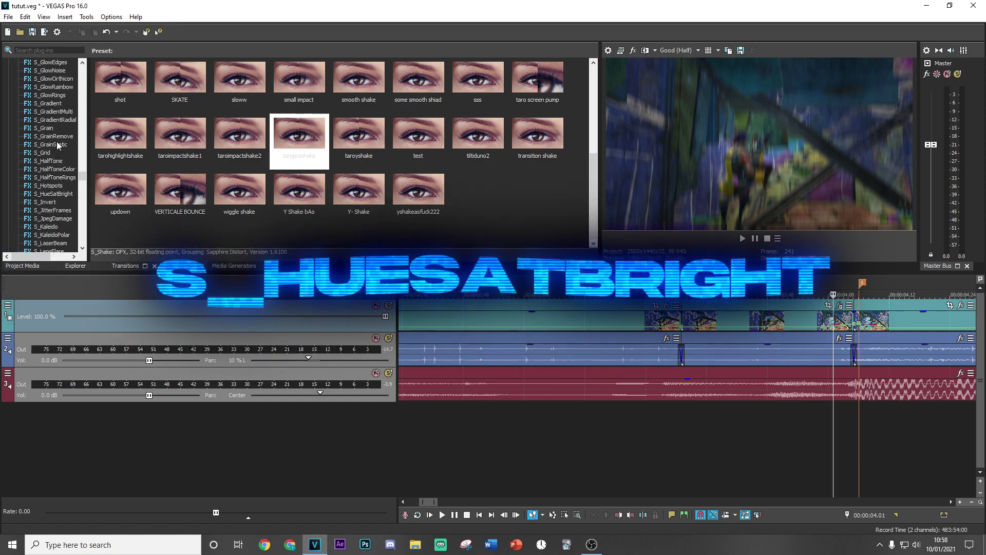
click(60, 195)
drag(120, 82, 746, 323)
drag(479, 430, 434, 432)
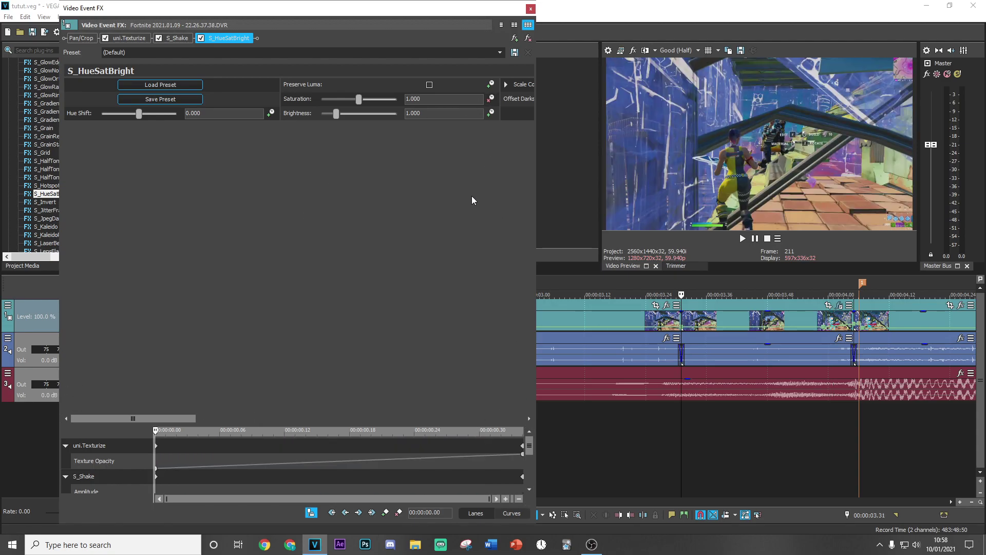
drag(156, 433, 642, 363)
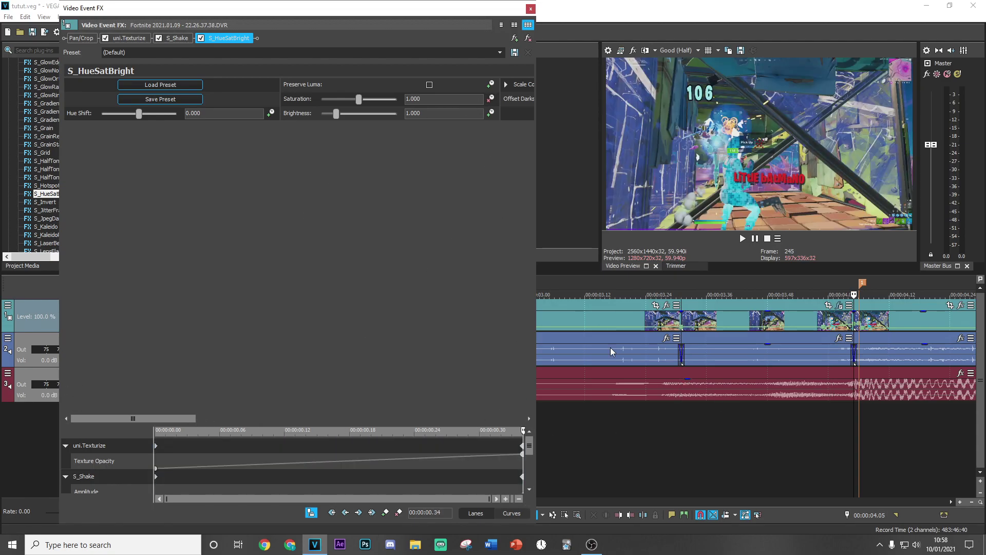
drag(359, 99, 321, 99)
click(530, 10)
Play back from 00:00:03.37 to check the stacked effects.
click(711, 428)
key(space)
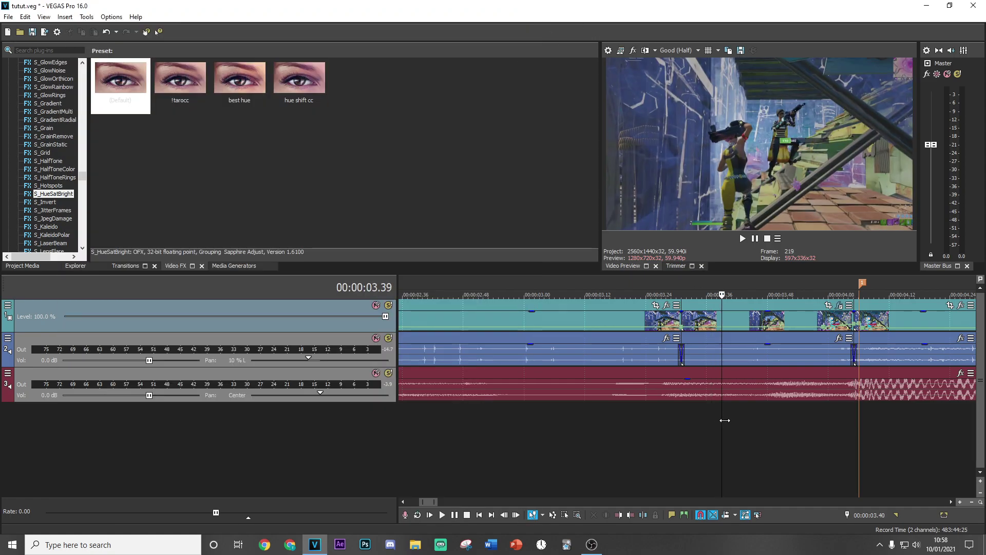
drag(859, 418, 757, 420)
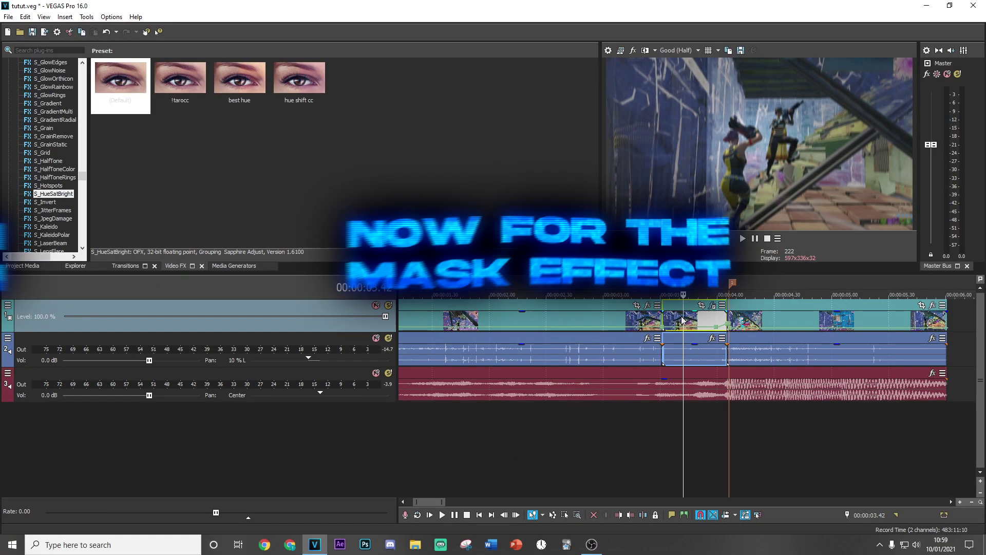
right_click(326, 310)
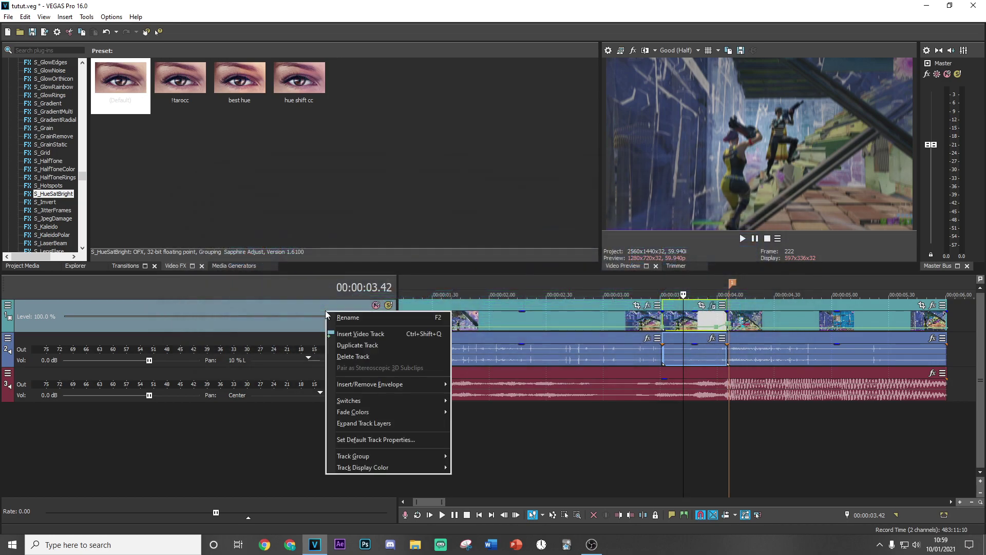
Insert a new top video track and move the short clip section onto it.
click(383, 334)
click(685, 352)
drag(685, 353, 677, 331)
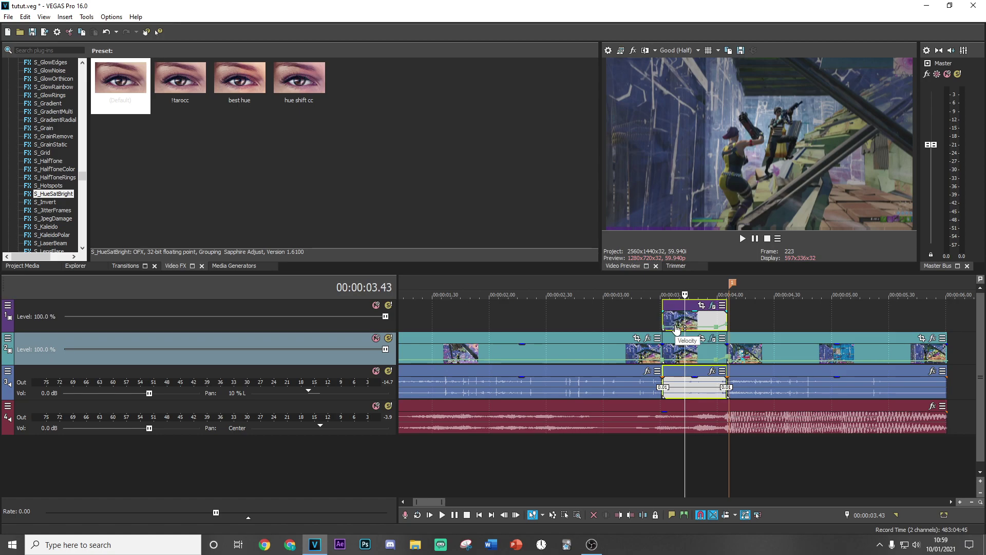
right_click(673, 393)
key(Escape)
click(672, 393)
click(684, 390)
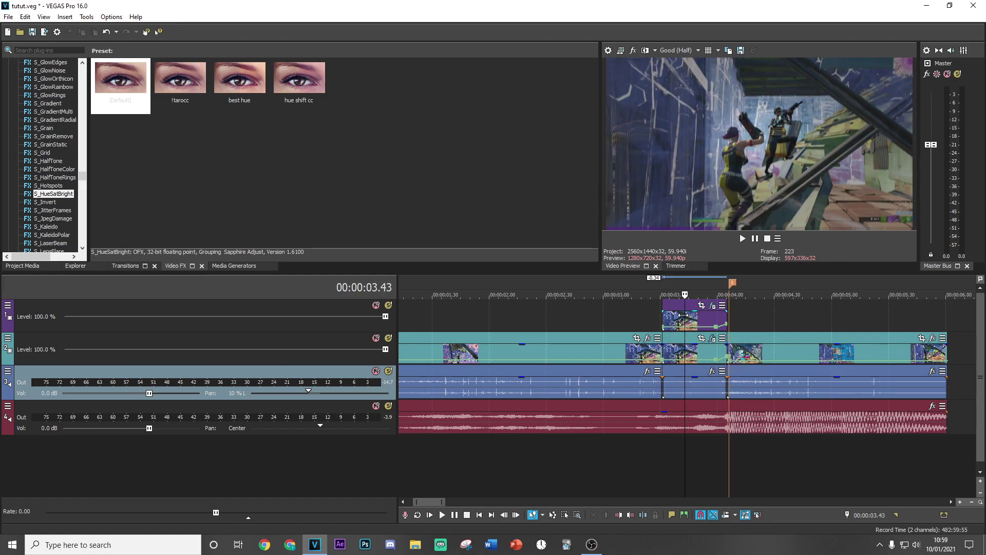
Open the top clip's Event Pan/Crop settings at 00:00:00.08.
click(665, 318)
click(702, 307)
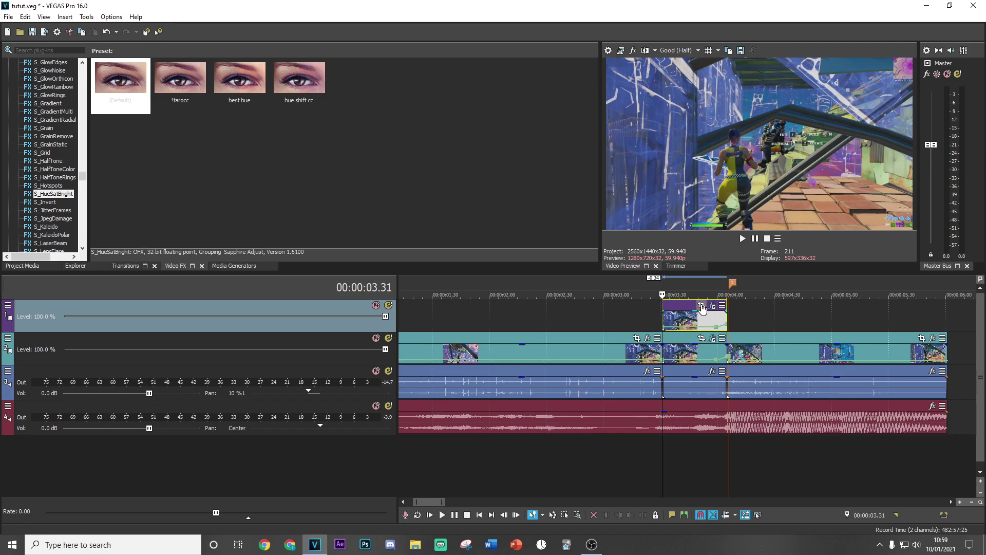
drag(163, 476, 243, 478)
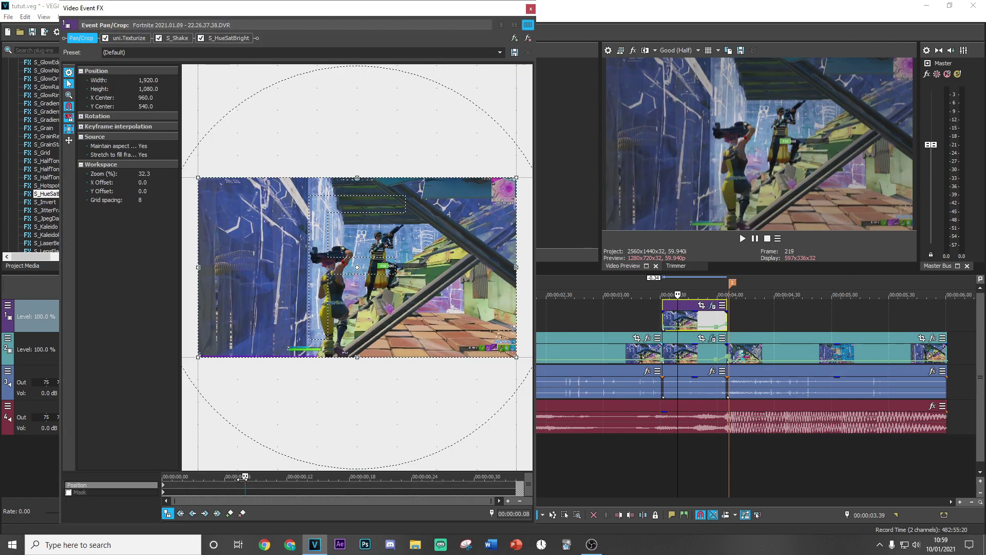
Mask the top clip with an ellipse around the character, feathered Out at 15%.
click(69, 493)
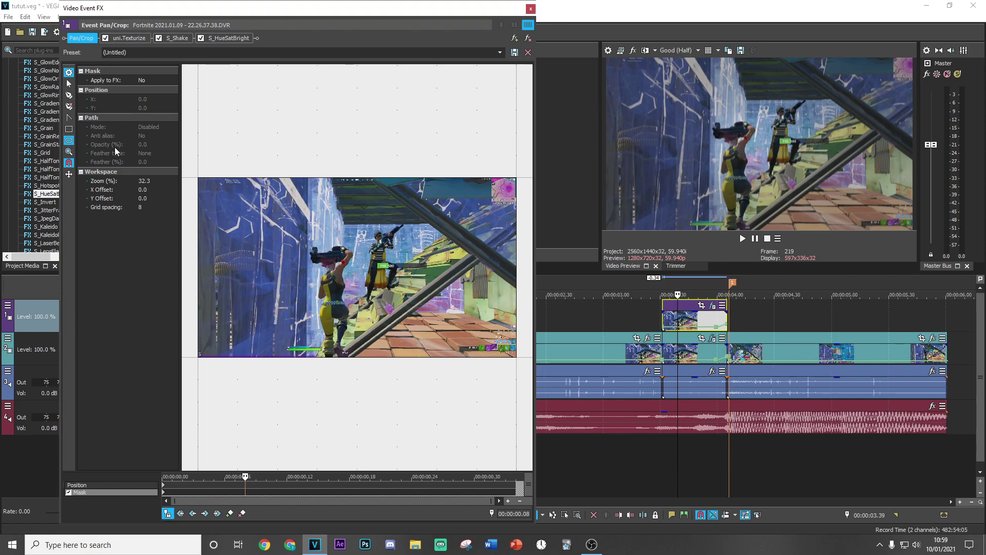
drag(335, 262, 317, 362)
drag(326, 322, 331, 318)
click(144, 153)
click(146, 167)
click(148, 162)
key(Return)
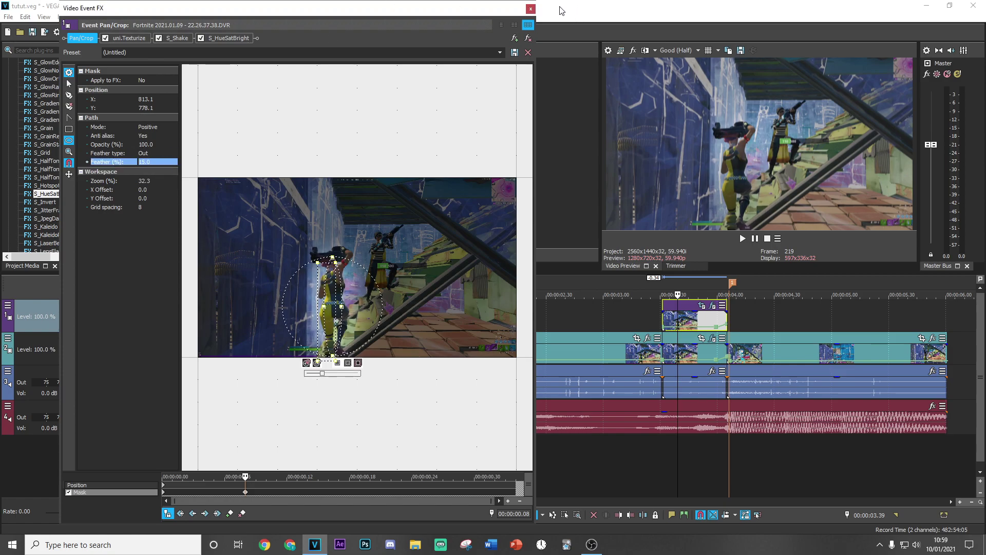
click(531, 9)
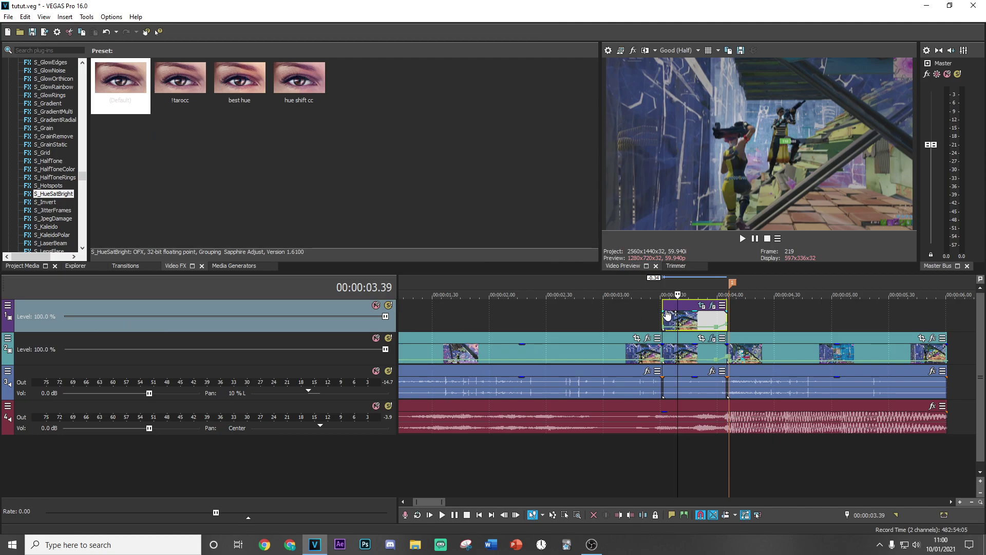
Fade in the top clip and extend the track-2 clip into a crossfade.
drag(663, 314, 677, 312)
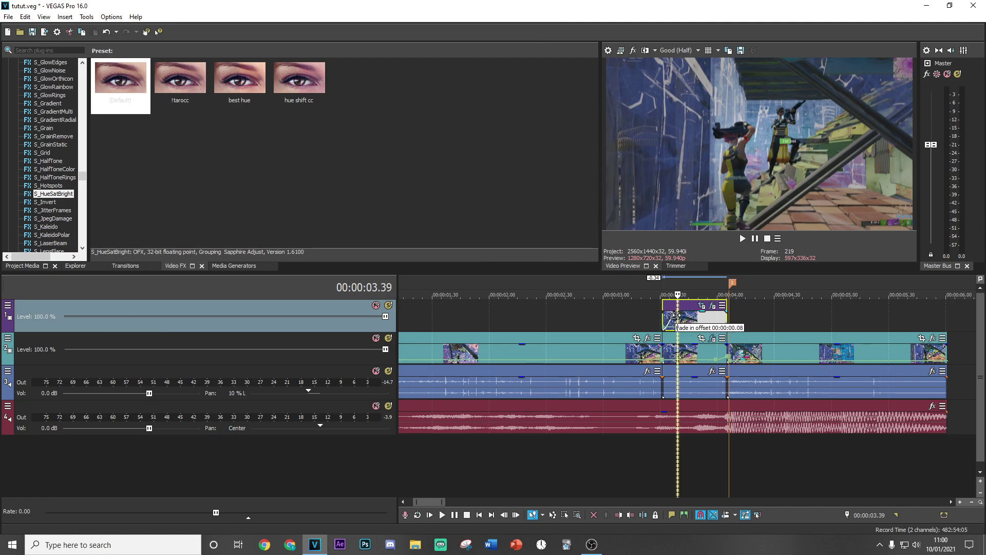
scroll(676, 355, up, 5)
click(614, 355)
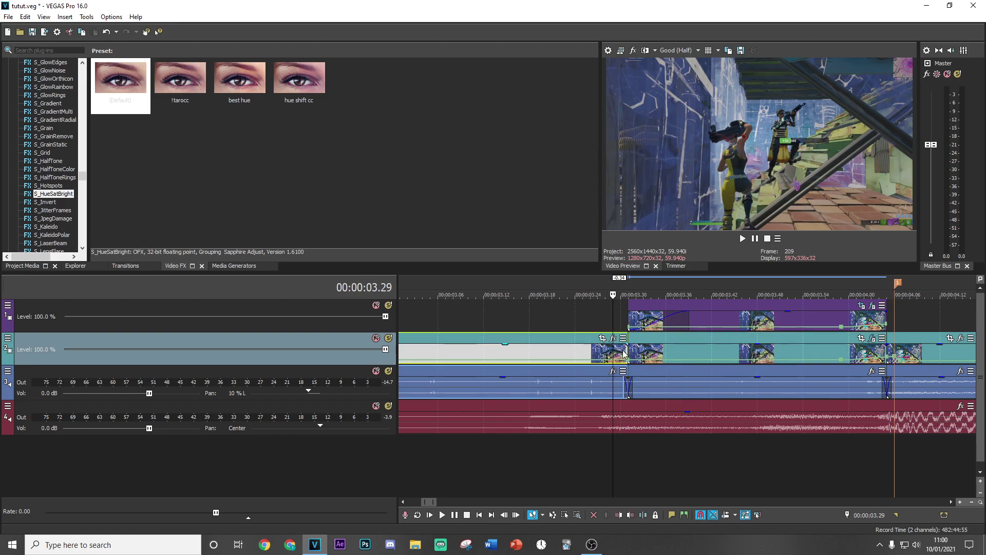
drag(628, 355, 680, 354)
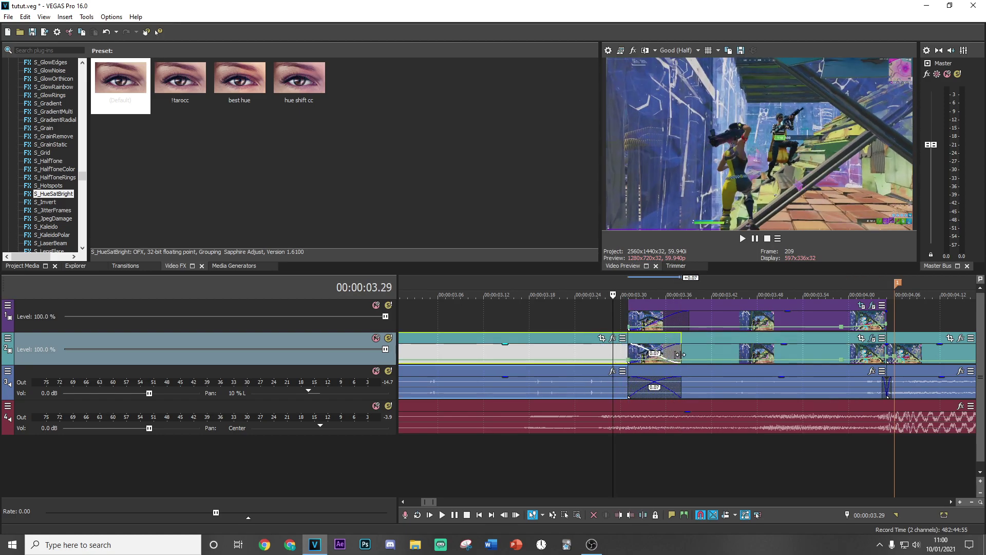
Step the playhead through 00:00:03.33–03.51 to preview the transition.
click(681, 318)
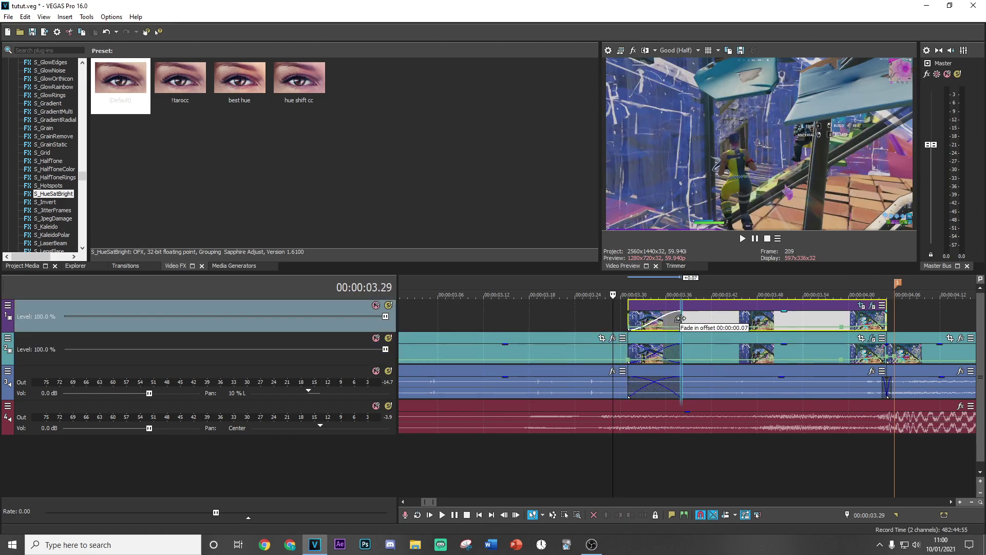
click(703, 318)
click(643, 319)
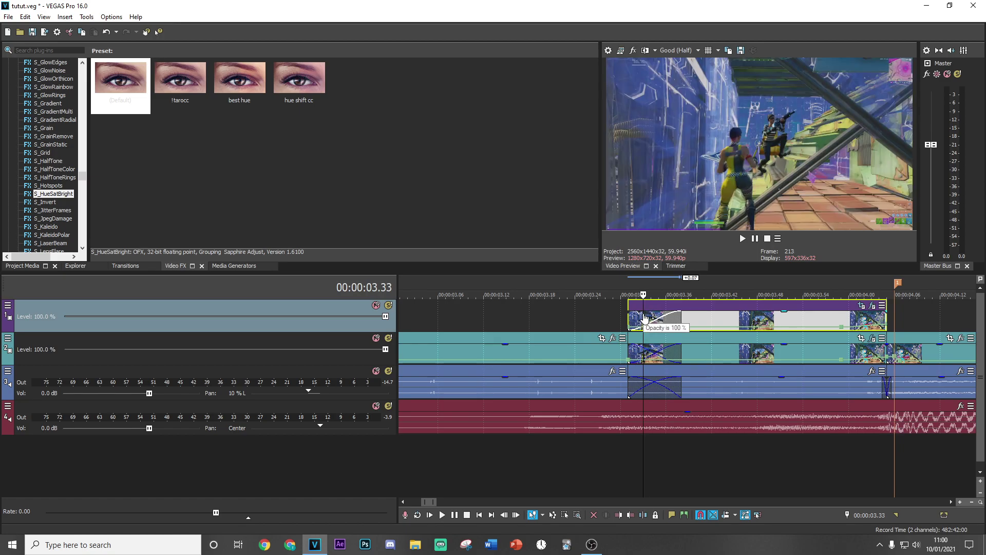
click(658, 317)
click(695, 318)
click(742, 319)
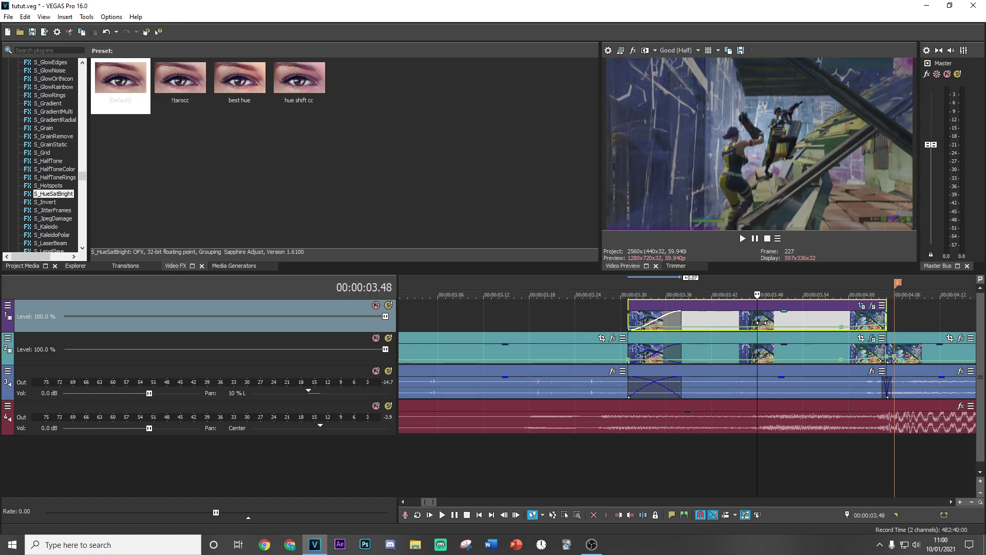
click(781, 321)
click(735, 324)
Lower the track-2 clip's opacity to 71% and bring up the top clip's effect chain.
click(784, 351)
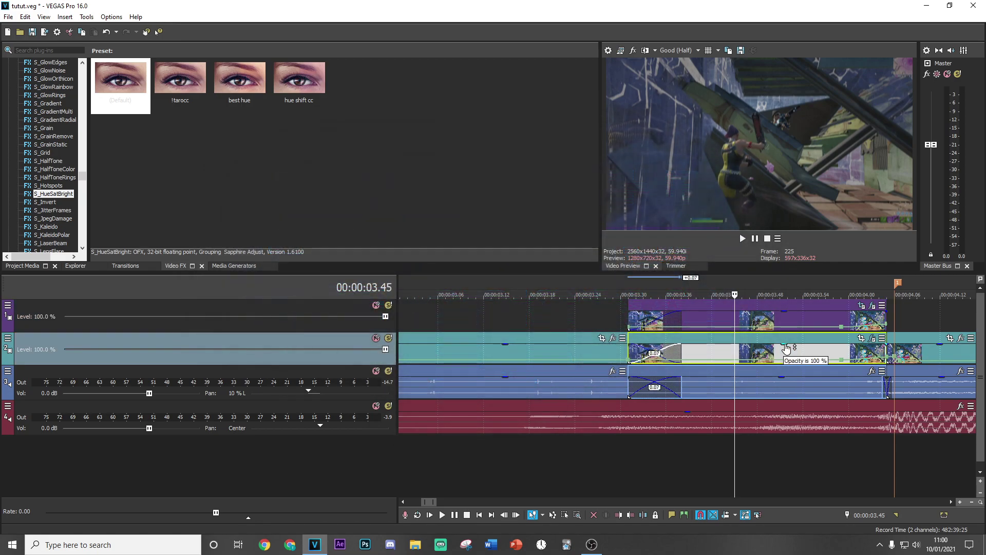
drag(786, 349, 786, 354)
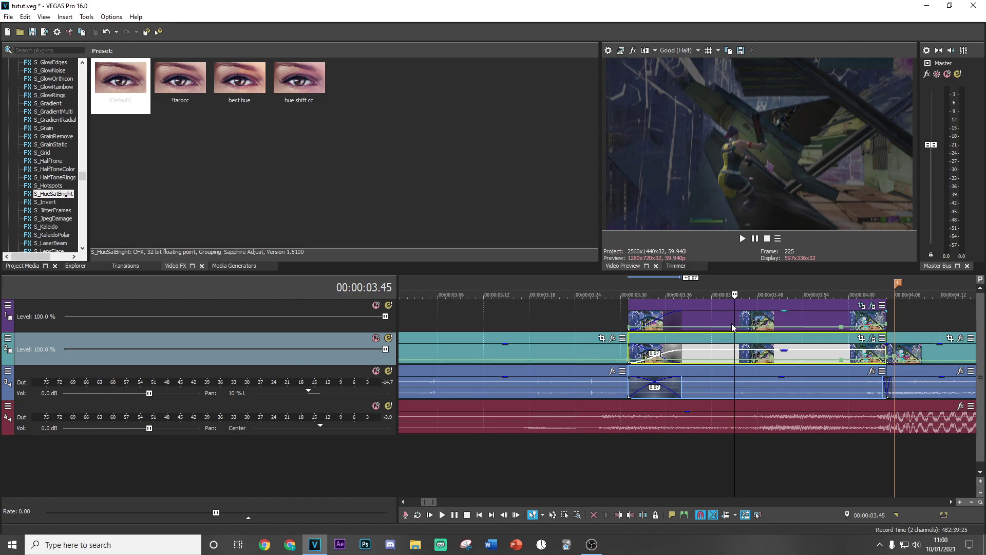
click(712, 318)
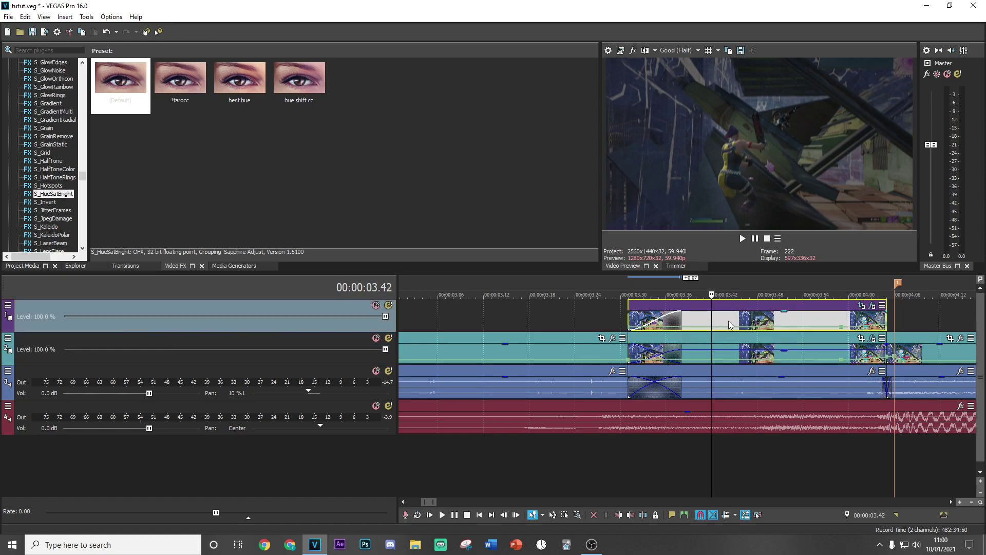
click(872, 306)
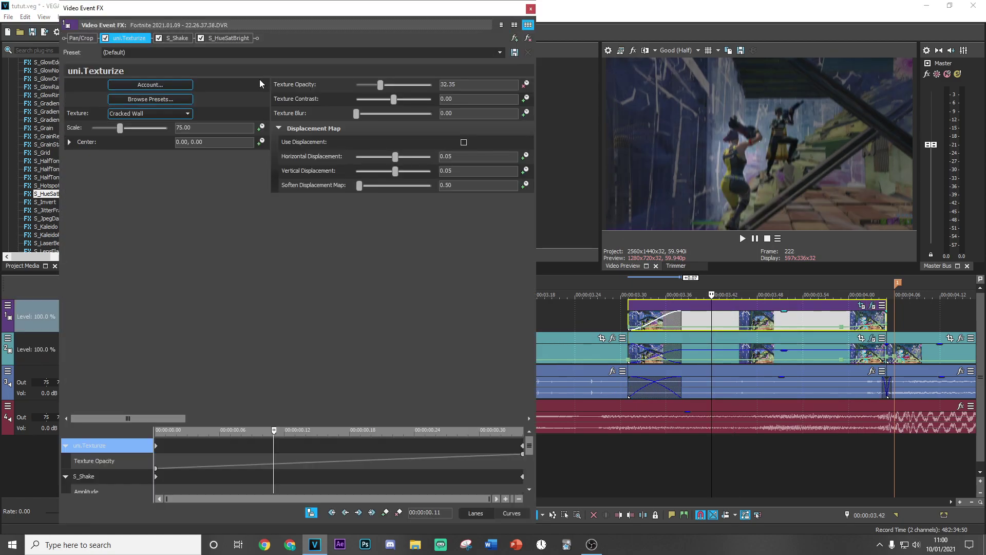
Remove uni.Texturize and S_HueSatBright from the top clip, keeping only S_Shake.
click(528, 38)
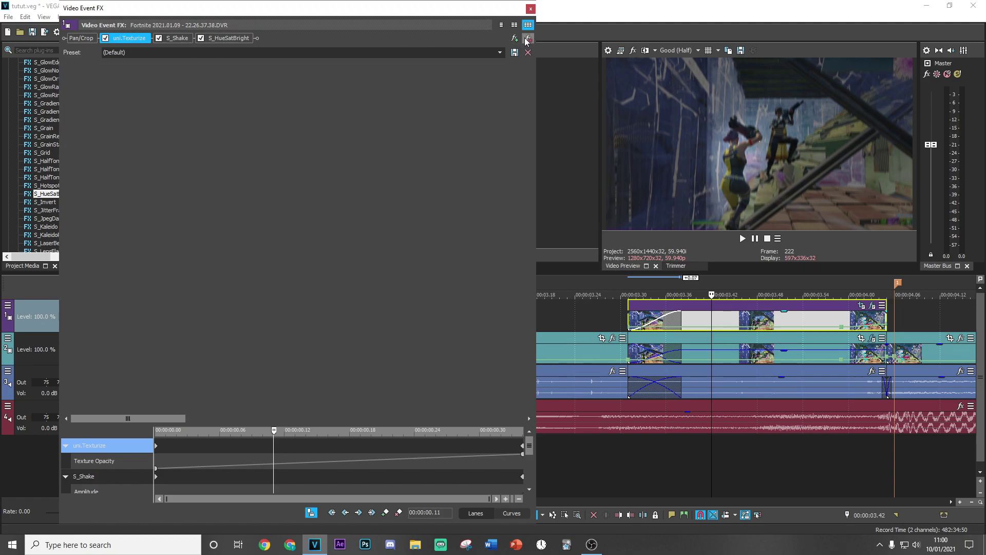
click(527, 38)
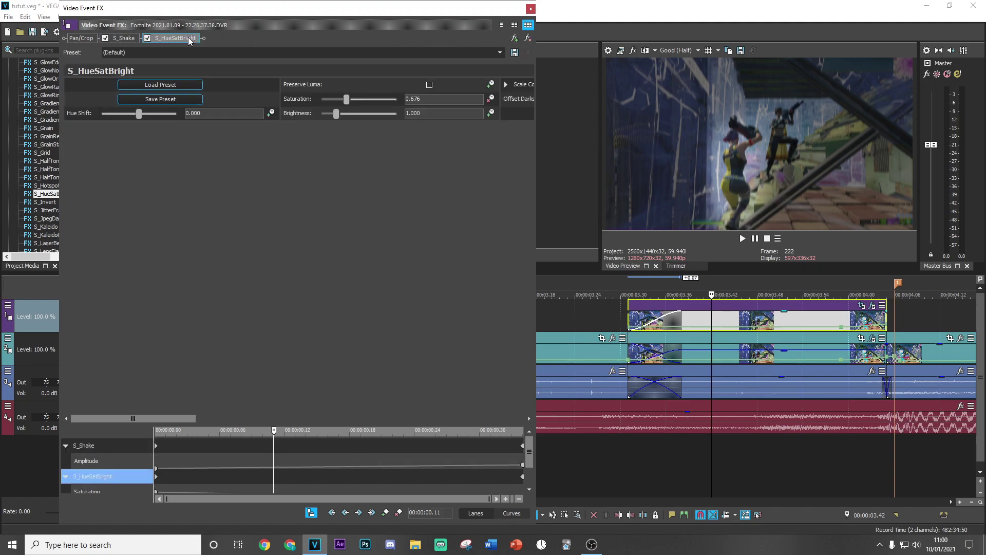
click(528, 38)
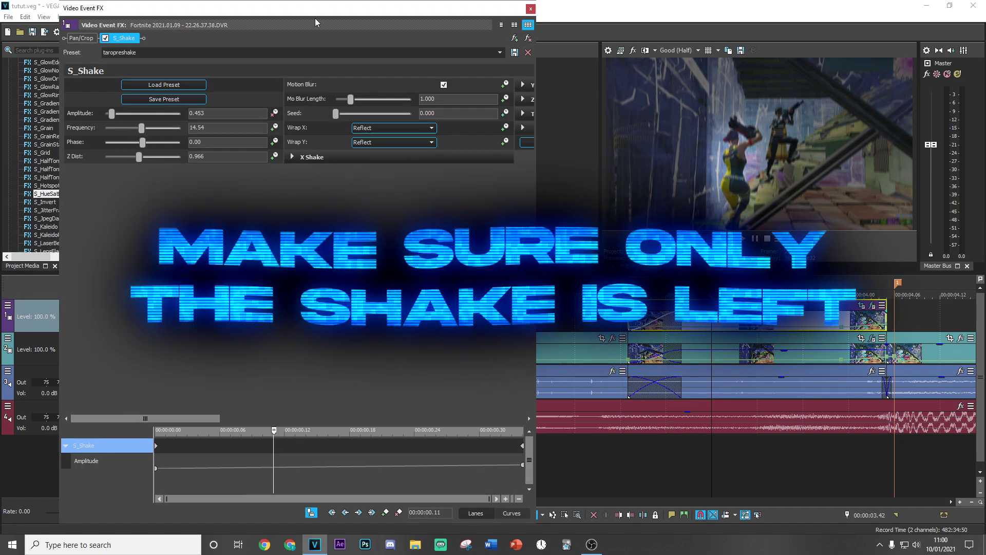
click(531, 9)
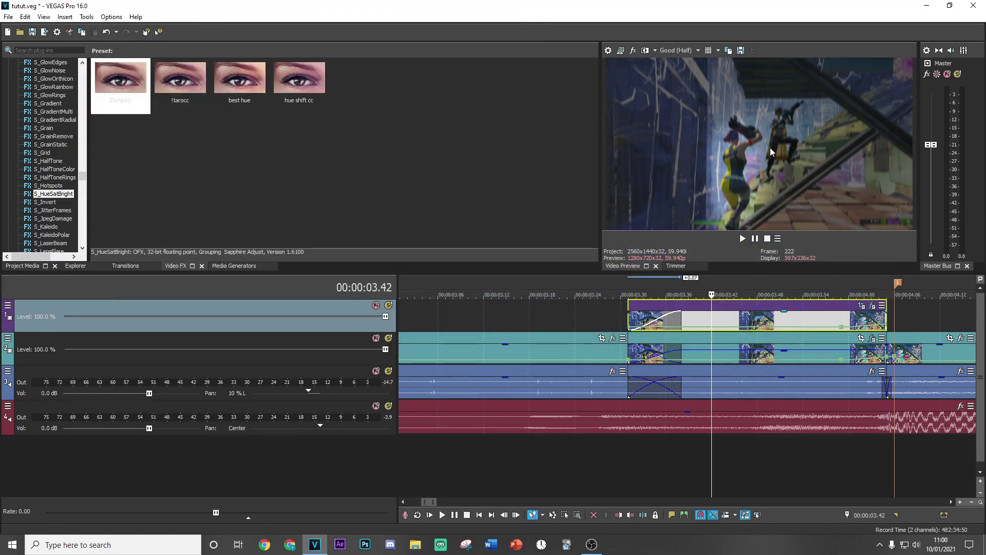
Apply S_Sharpen's Default preset to the top-track clip with Sharpen Chroma at 5.000.
click(726, 321)
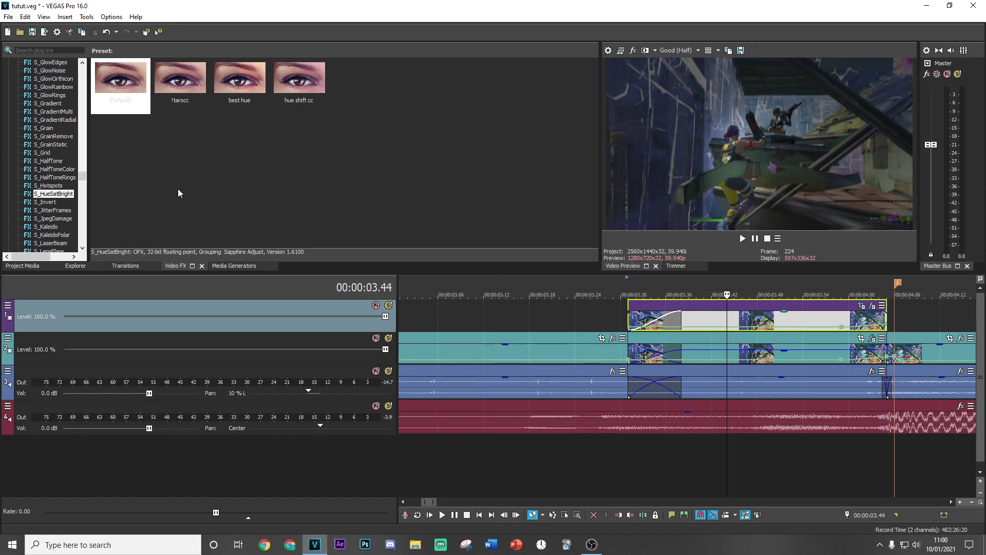
scroll(47, 172, up, 10)
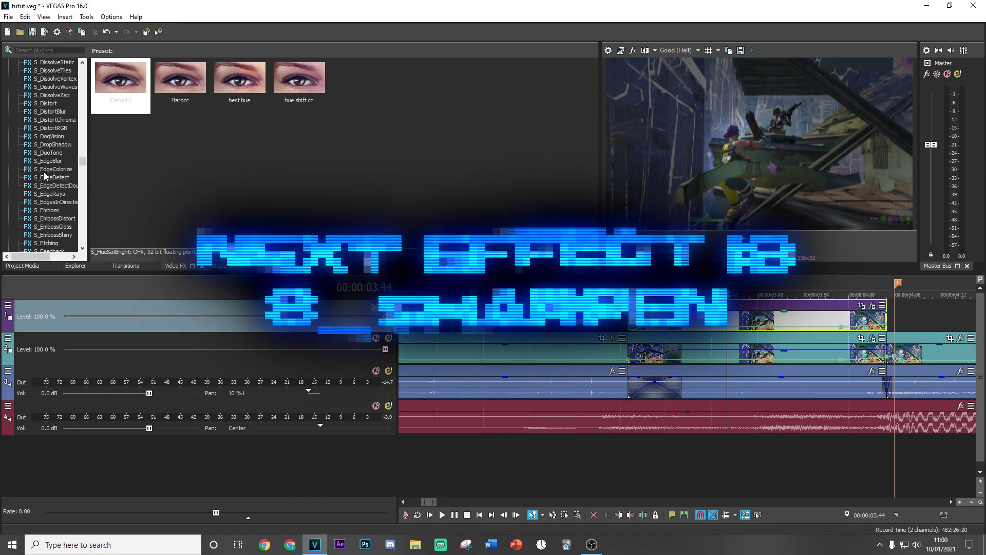
scroll(45, 176, down, 10)
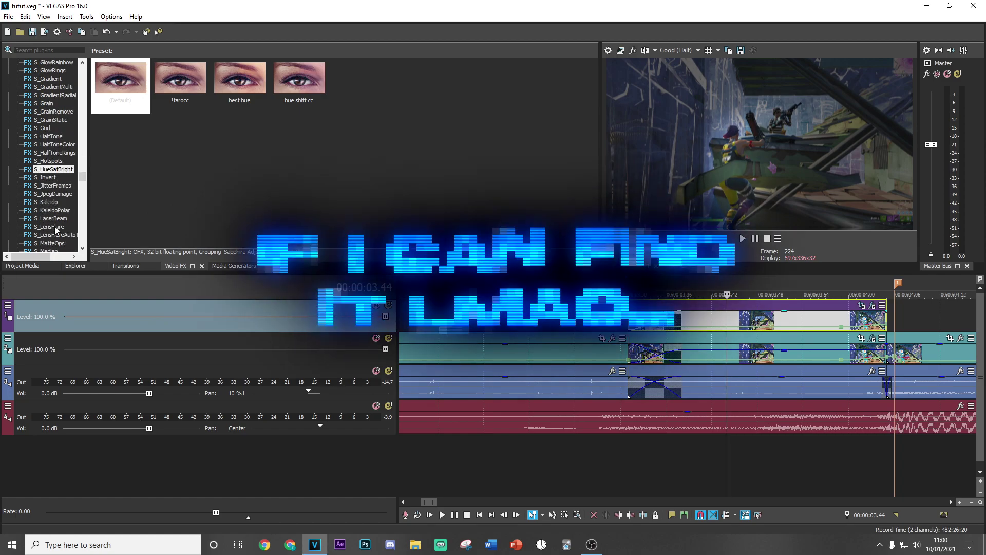
scroll(47, 174, down, 10)
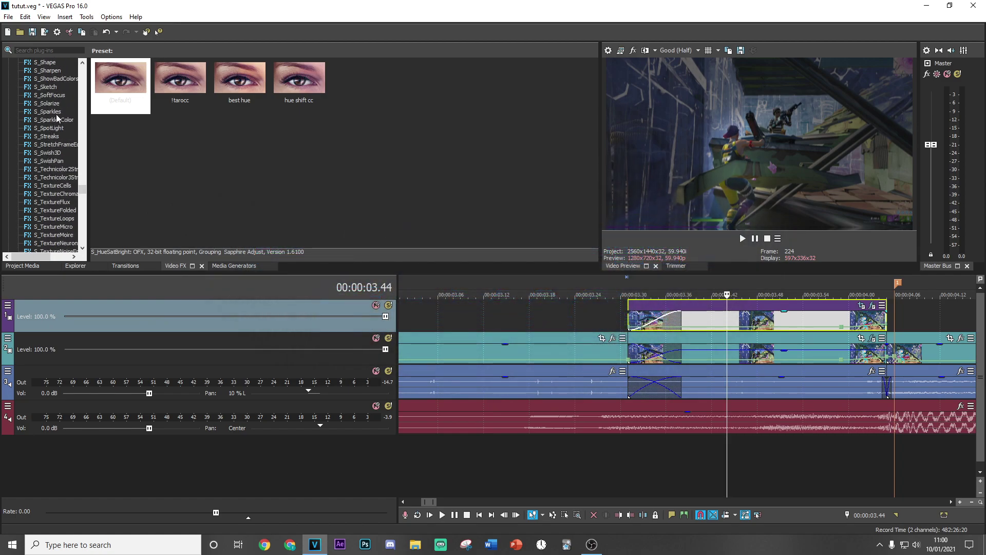
scroll(65, 180, up, 1)
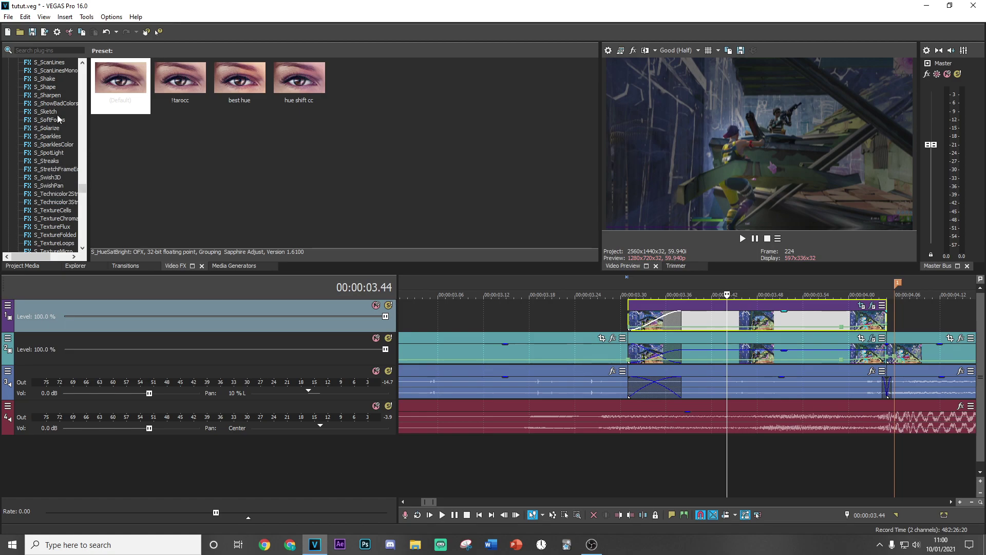
click(52, 95)
drag(121, 77, 737, 320)
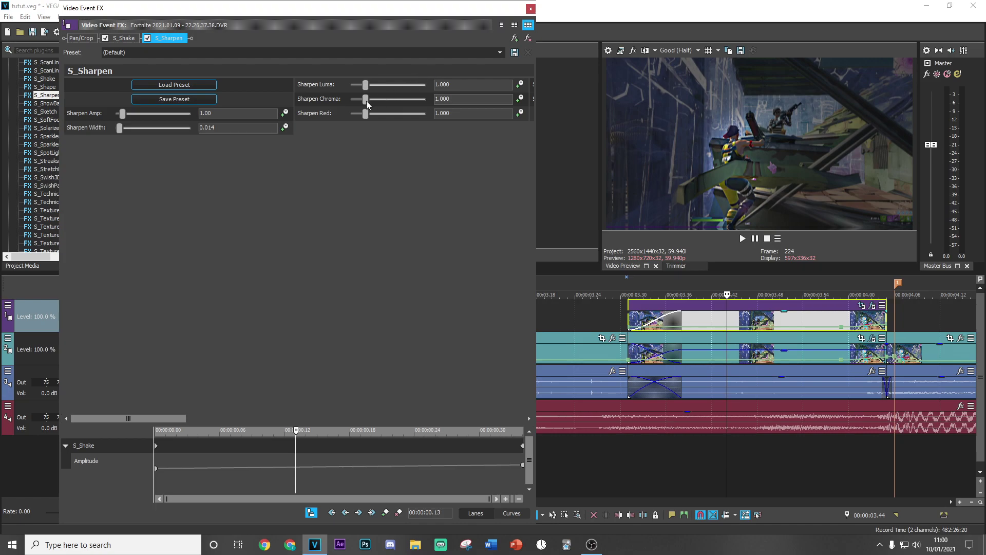
drag(367, 104, 440, 104)
drag(296, 434, 416, 436)
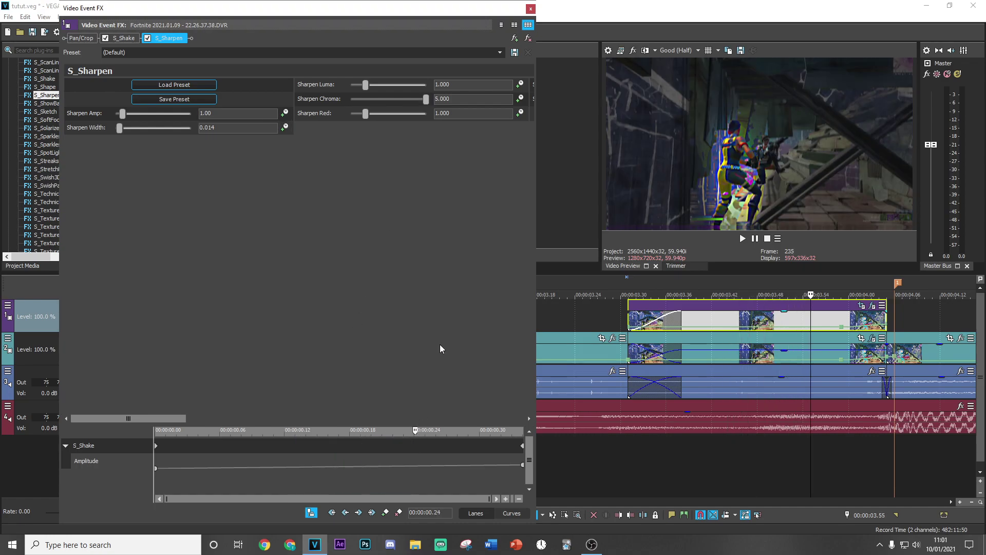
click(531, 9)
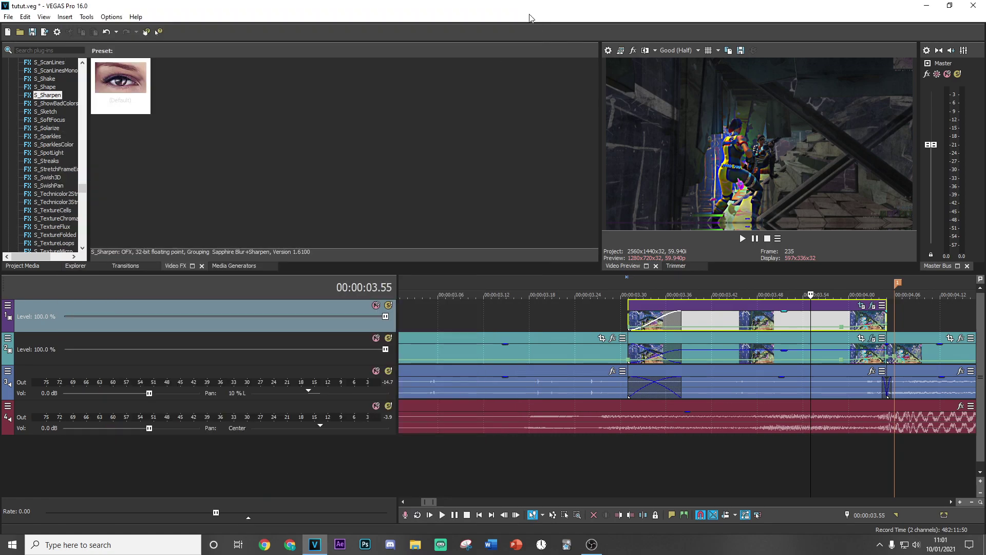
Review the clip from 00:00:03.43, then pick up the uni.RGB Separation Default preset.
click(720, 454)
drag(717, 450, 880, 451)
scroll(756, 442, down, 4)
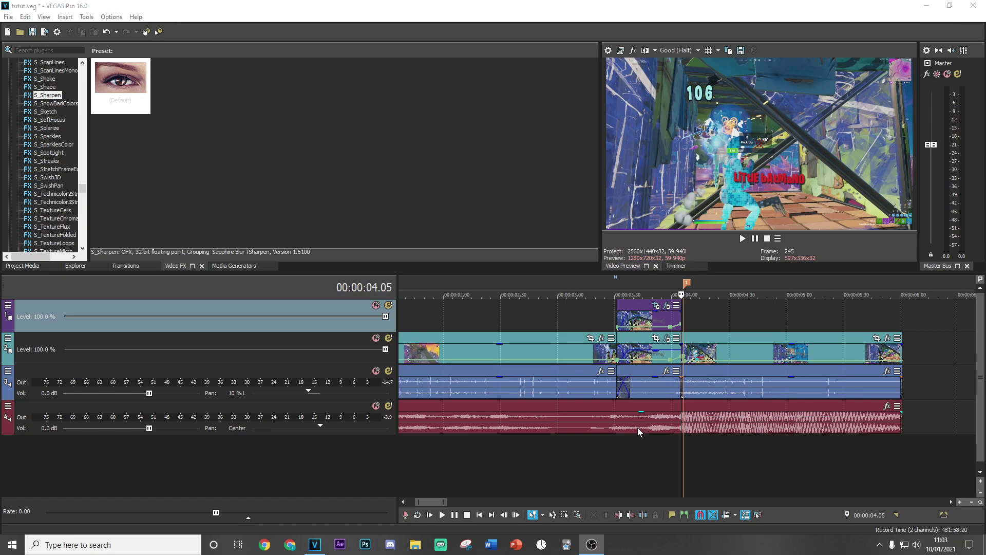
scroll(44, 183, down, 15)
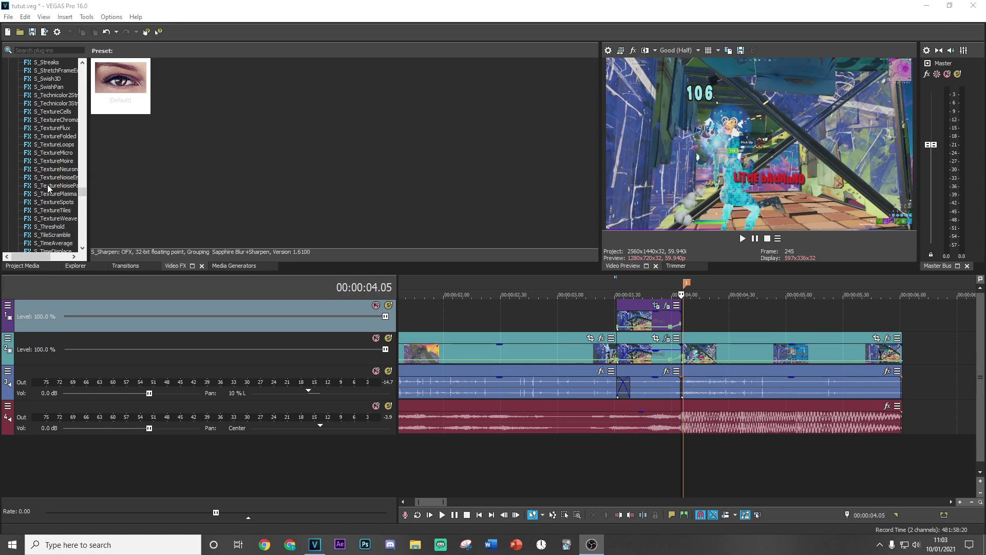
scroll(48, 193, down, 15)
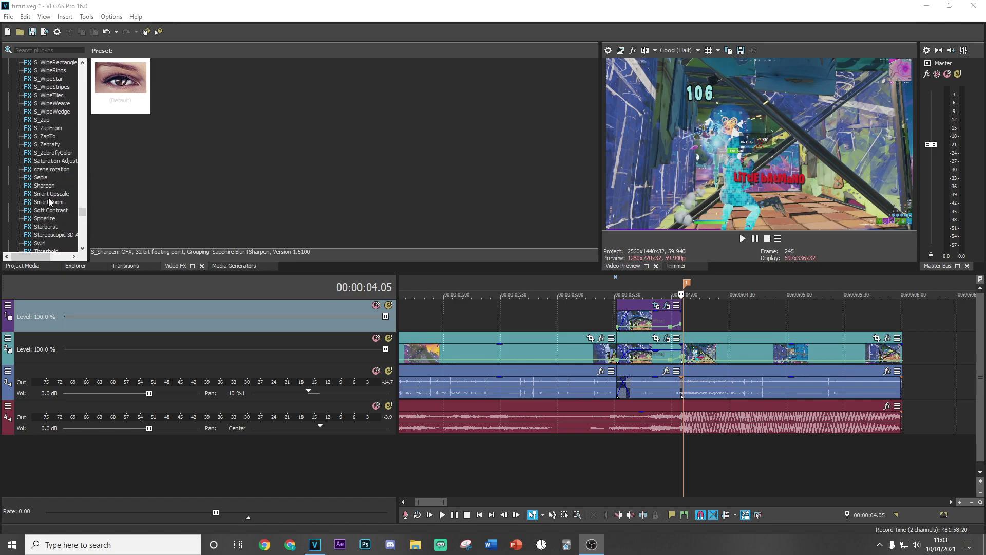
scroll(48, 199, down, 4)
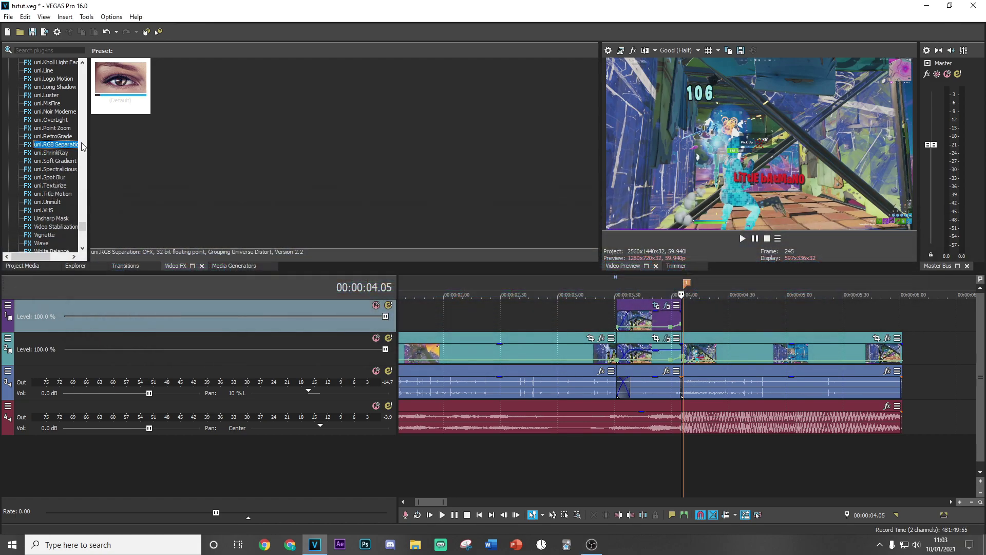
drag(60, 146, 385, 193)
Apply uni.RGB Separation to the track-2 clip with Radius 50 and animation enabled.
drag(700, 354, 700, 356)
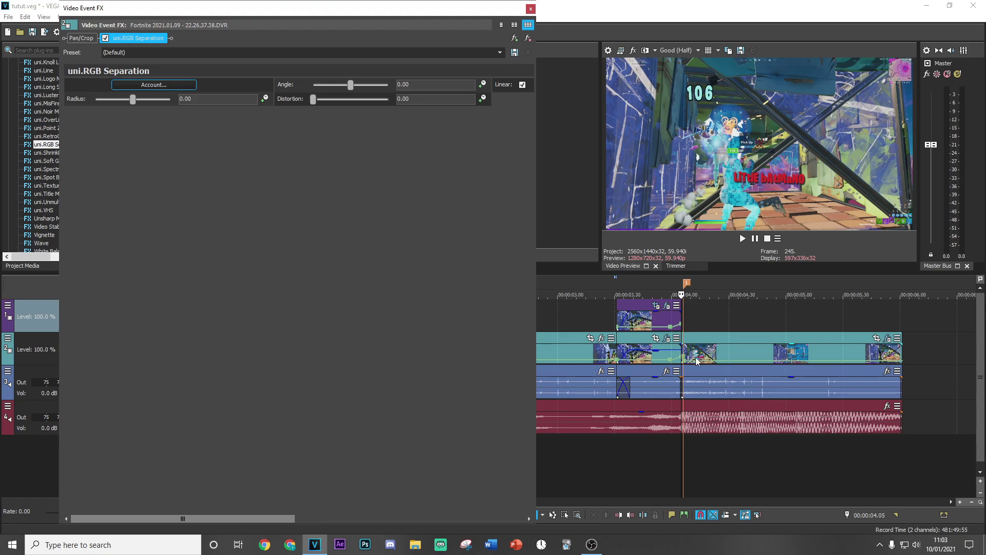
text(50)
key(Return)
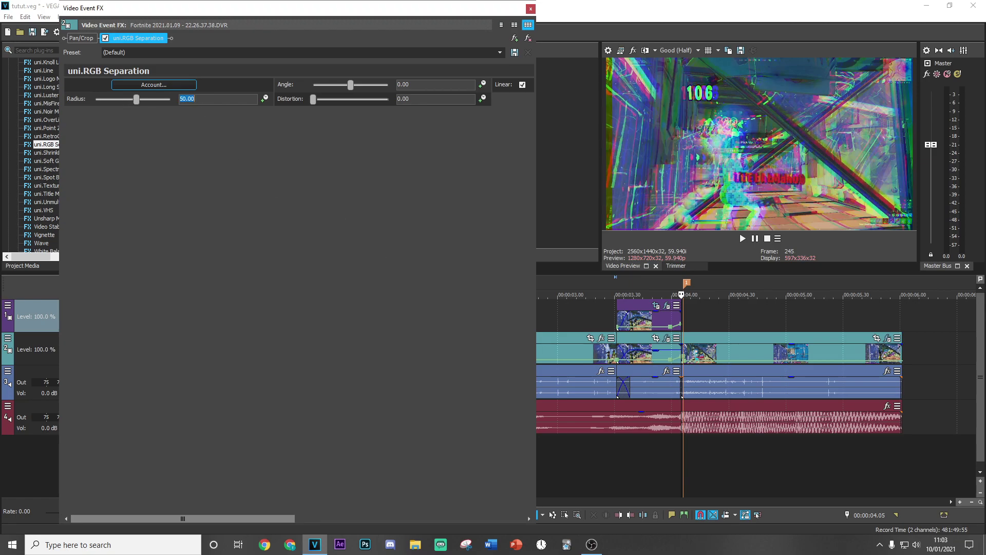
click(264, 99)
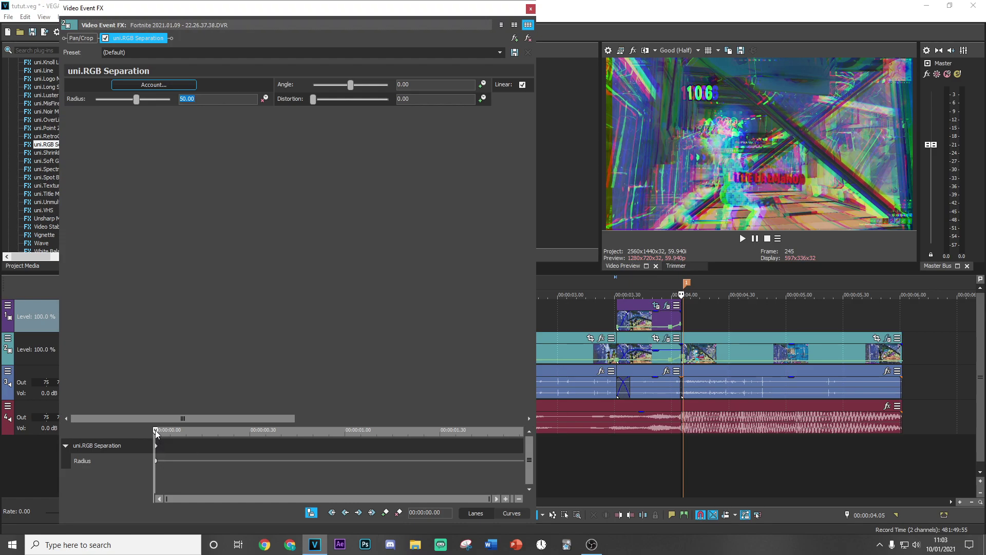
Keyframe Radius down to 0 at 0.20 seconds and preview the ramp.
drag(157, 434, 219, 446)
click(216, 443)
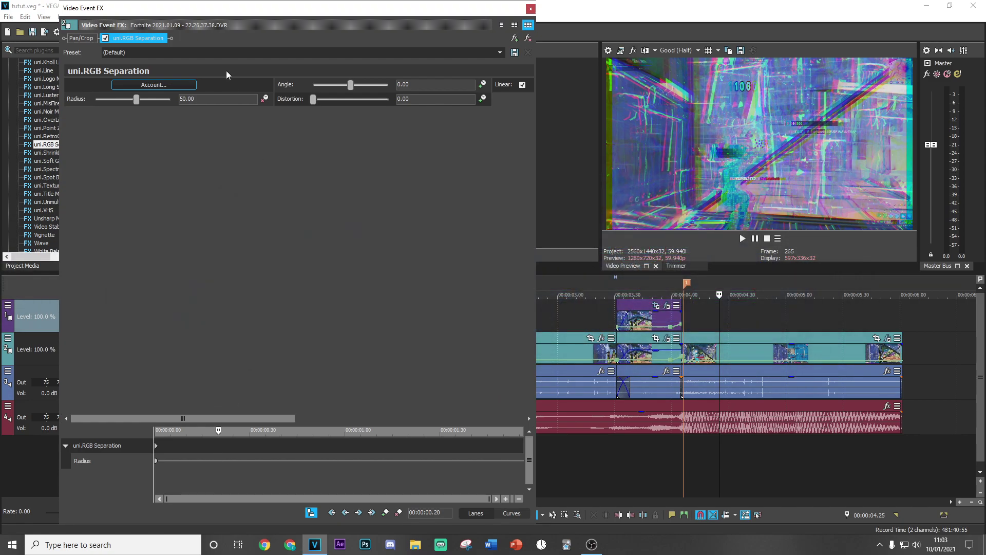
click(211, 98)
text(5)
key(BackSpace)
text(0)
key(Return)
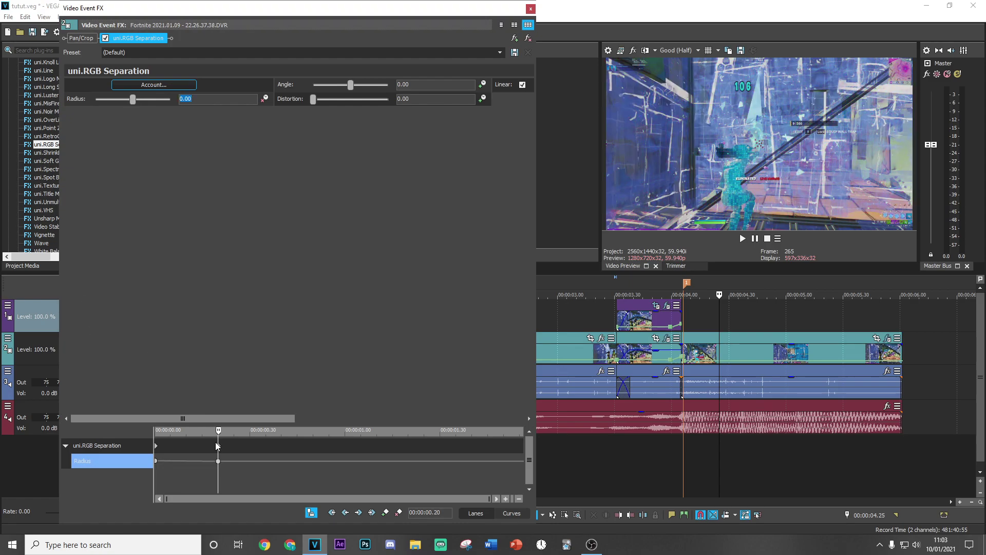
drag(222, 434, 191, 433)
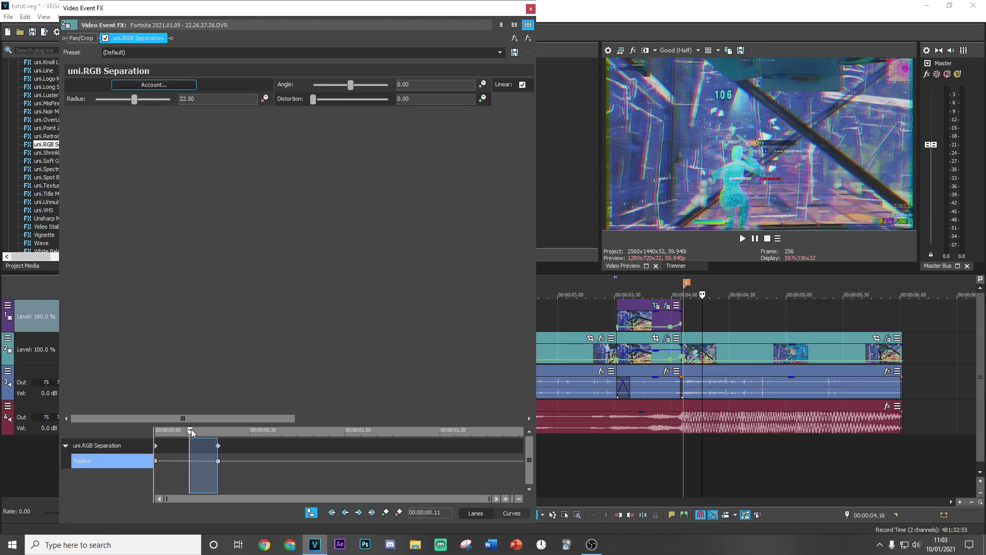
click(51, 203)
click(45, 103)
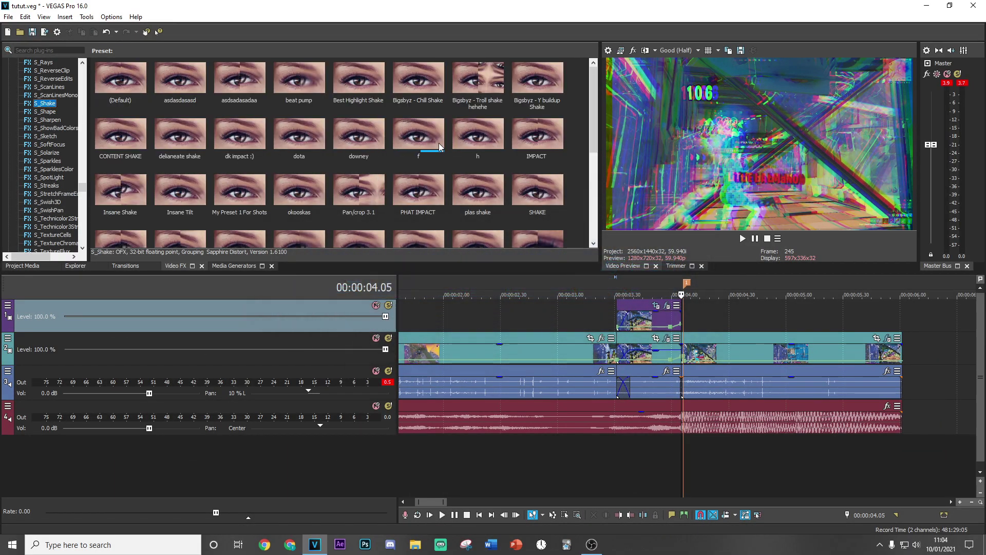
Apply the tarohighlightshake S_Shake preset to the track-2 clip with an Amplitude keyframe at 0.21 s.
scroll(426, 147, down, 5)
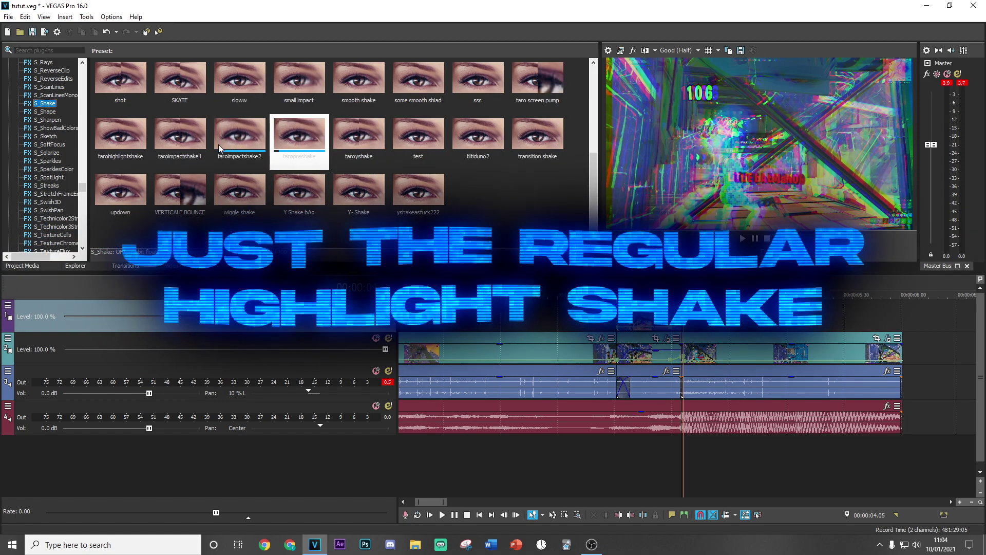
click(118, 152)
drag(516, 281, 714, 356)
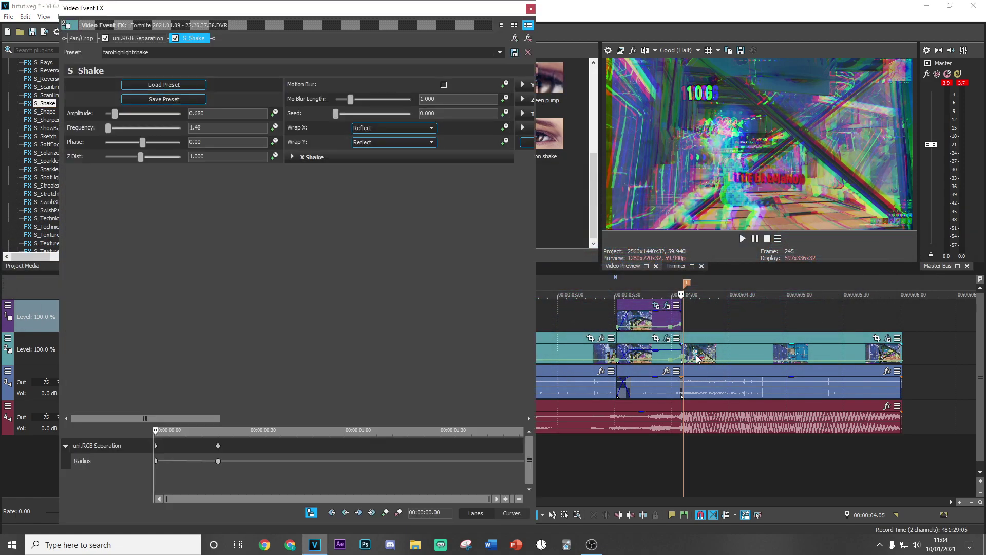
click(275, 116)
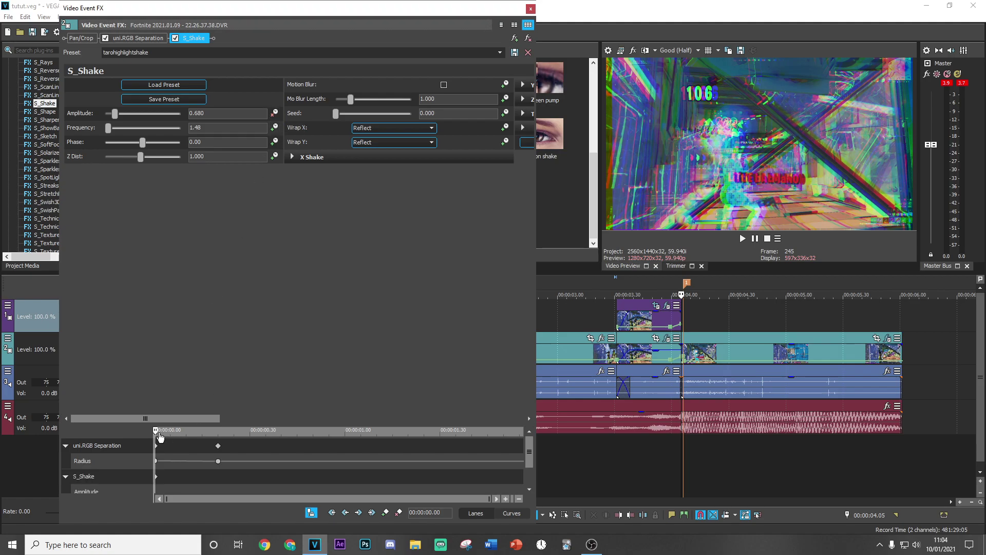
drag(155, 430, 221, 430)
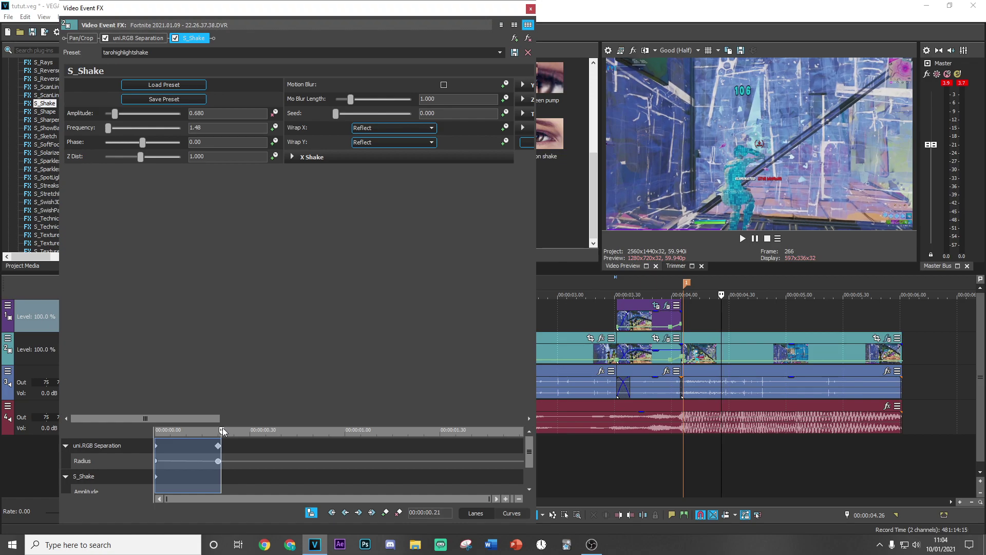
click(114, 113)
drag(221, 431, 155, 430)
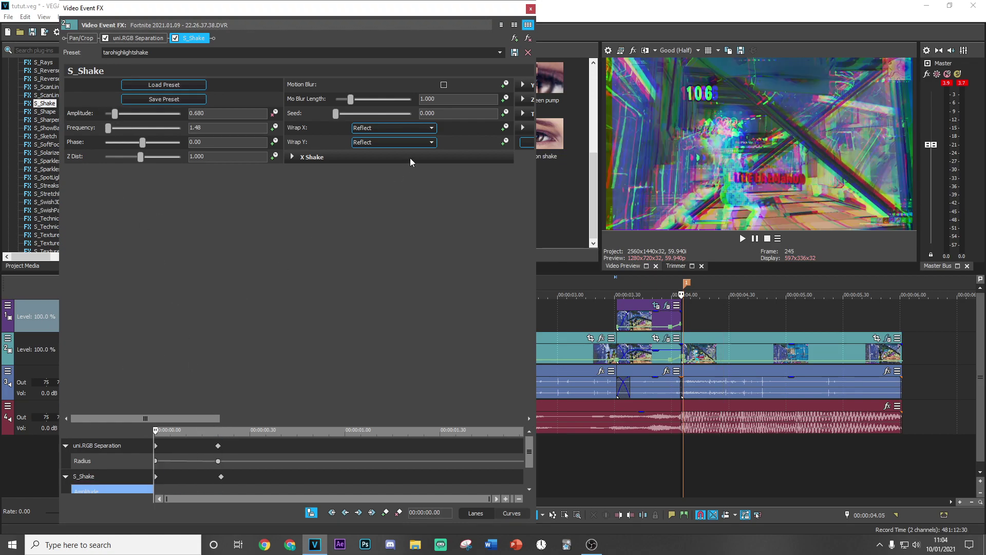
Expand the X, Y, Z and Tilt Shake settings groups.
click(291, 157)
drag(158, 418, 393, 358)
click(377, 85)
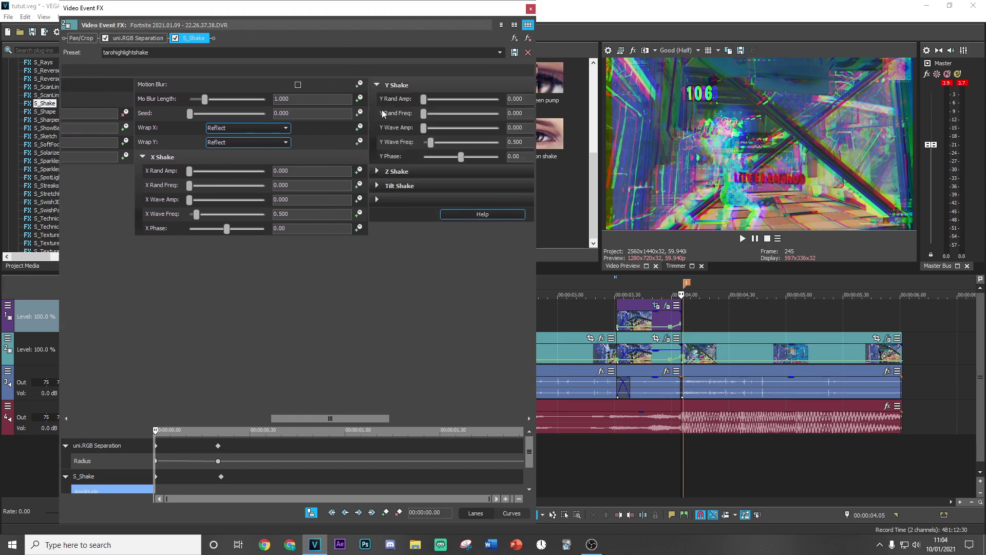
click(377, 172)
click(378, 258)
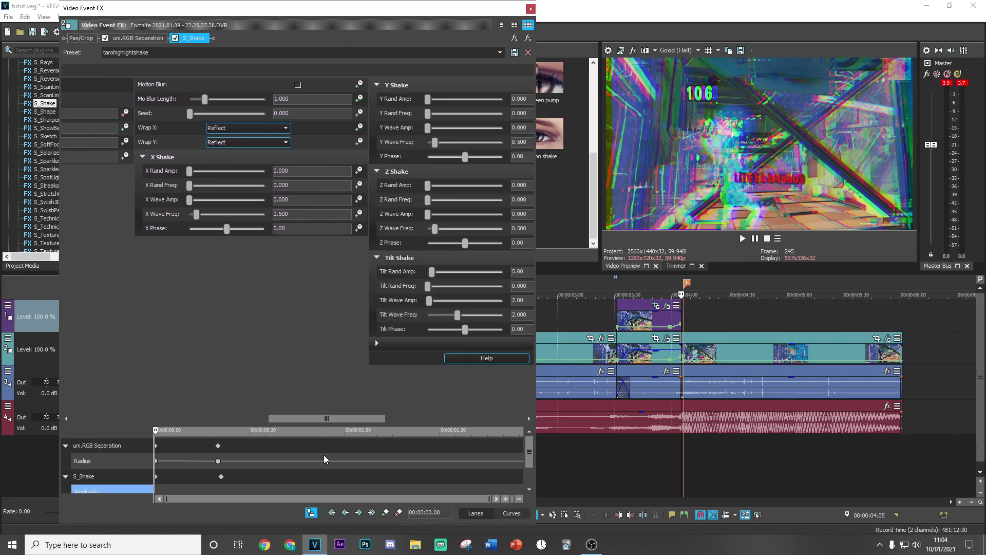
drag(325, 418, 380, 417)
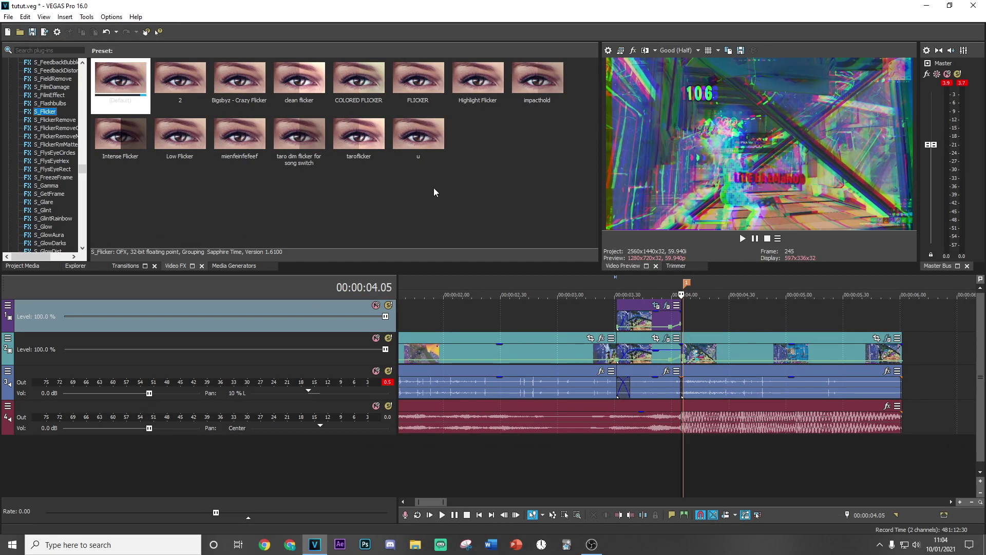
Apply the taroflicker S_Flicker preset to the track-2 clip and set Brightness to 1.100.
click(298, 90)
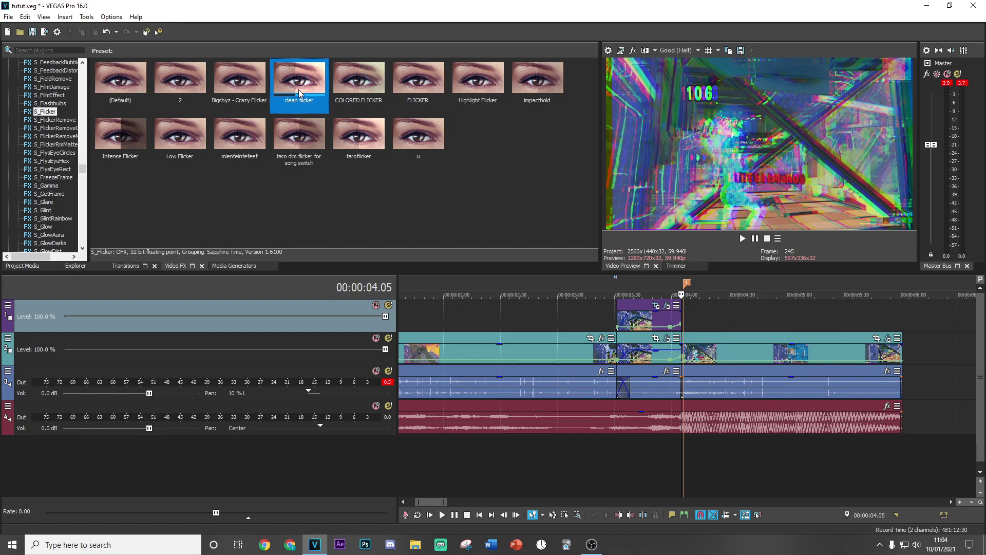
click(120, 97)
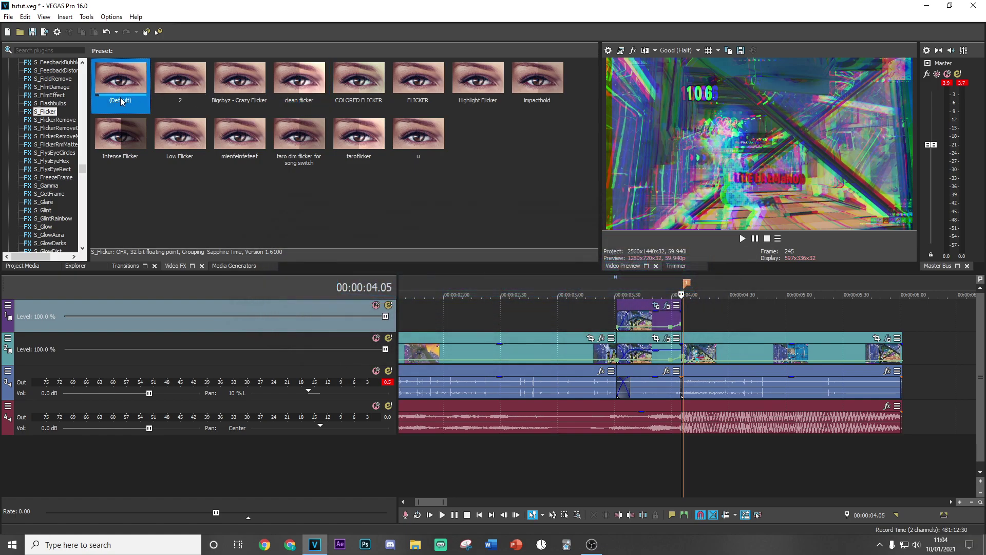
click(296, 147)
drag(359, 134, 729, 359)
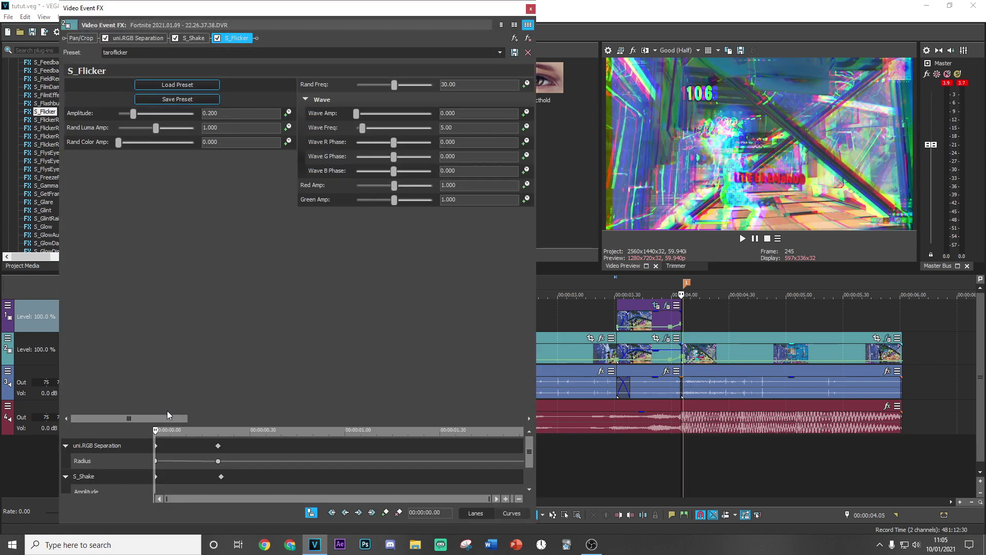
drag(149, 421, 424, 421)
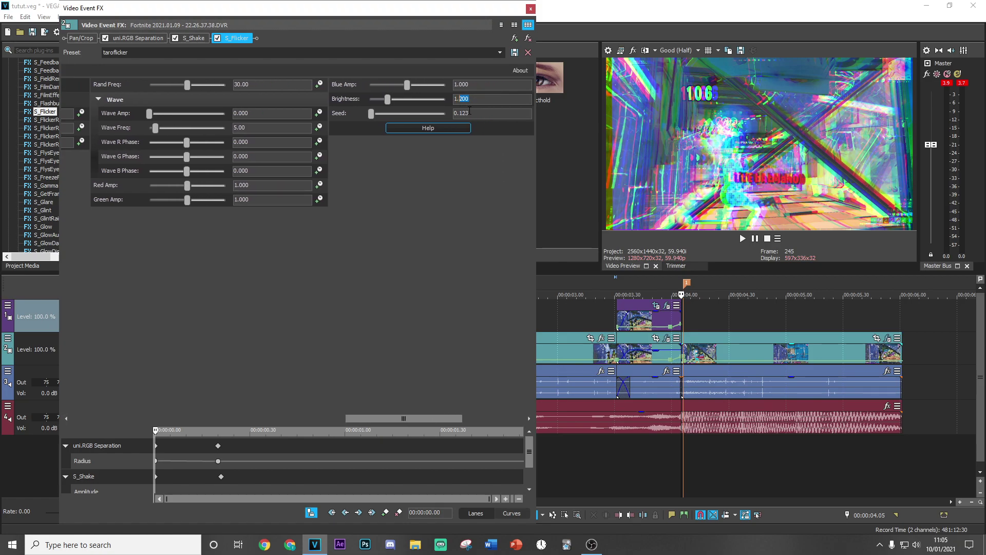
text(1)
key(Return)
Keyframe flicker Amplitude to 0.100 at the clip's end, then return the playhead to 4.06 s.
drag(390, 419, 116, 419)
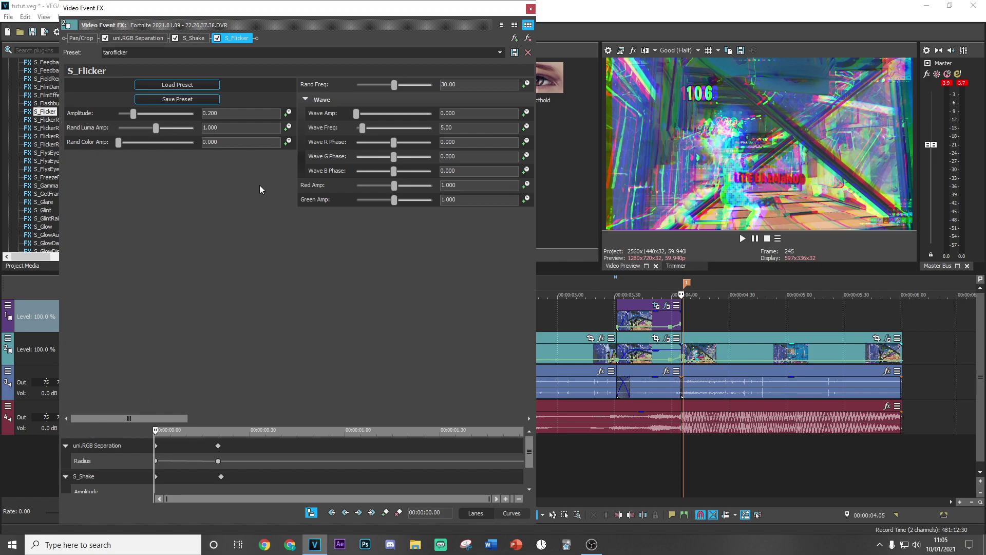
click(286, 113)
drag(158, 435, 651, 473)
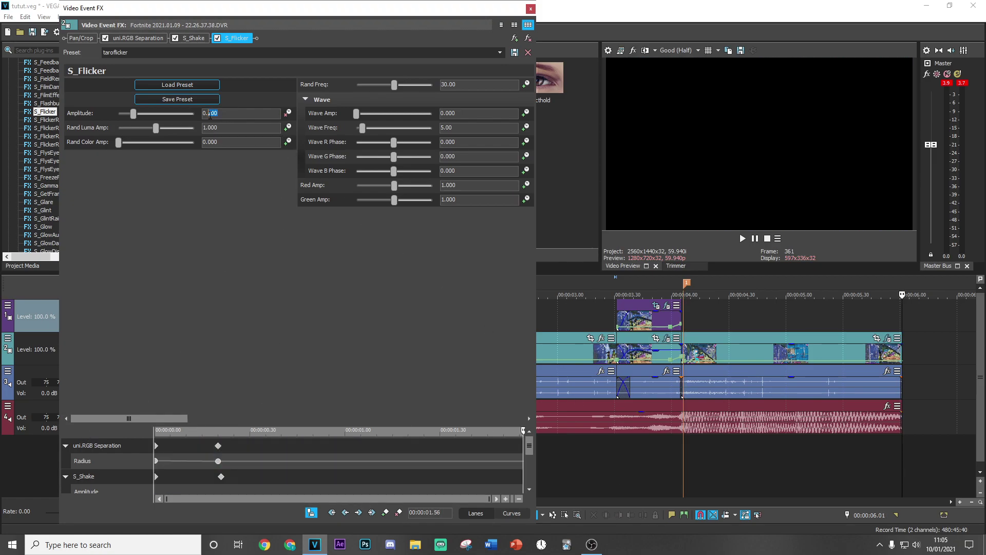
text(1)
key(Return)
click(531, 9)
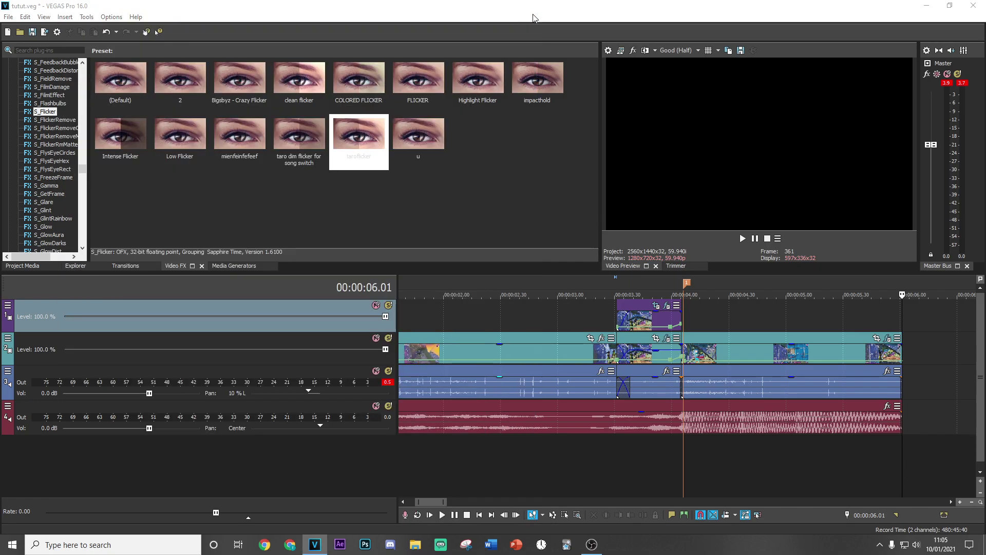
click(682, 455)
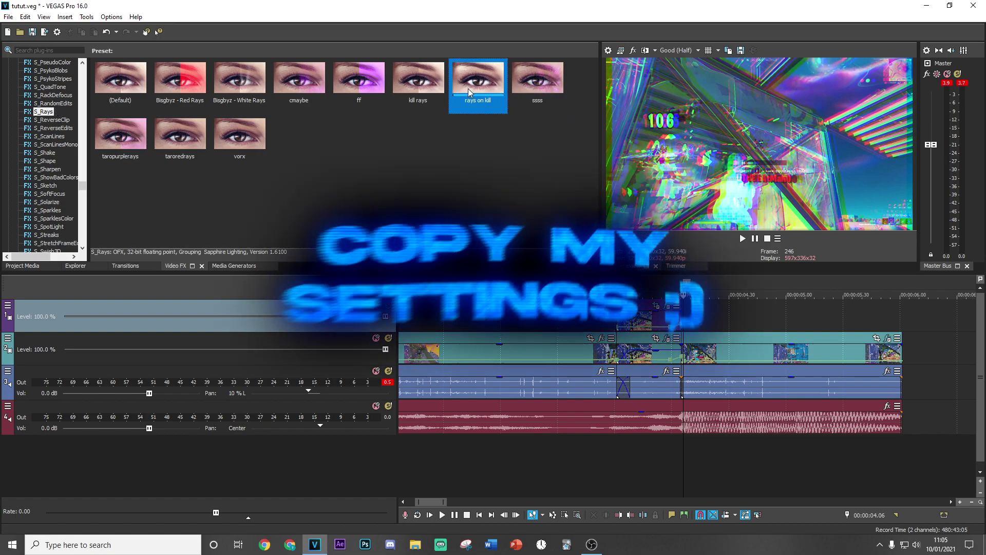
Apply the 'rays on kill' S_Rays preset, with Rays Brightness dropping to 0.00 at 0.20 s.
drag(477, 82, 695, 344)
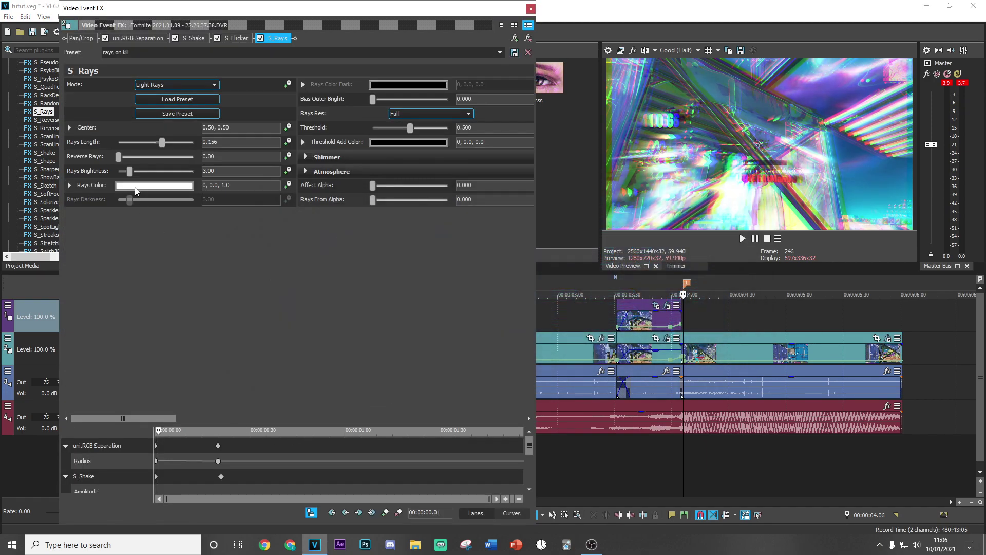
drag(137, 416, 200, 473)
drag(160, 435, 155, 435)
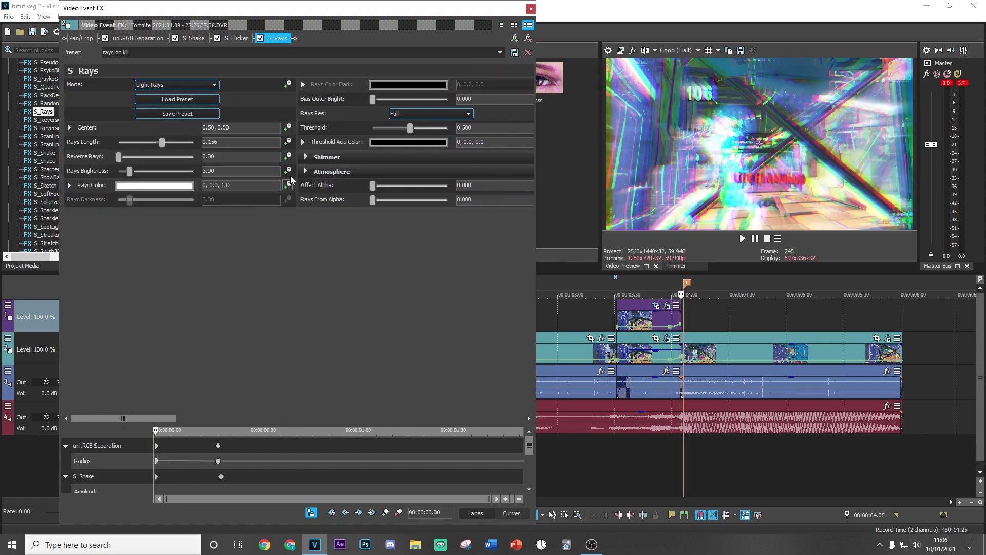
drag(159, 433, 219, 432)
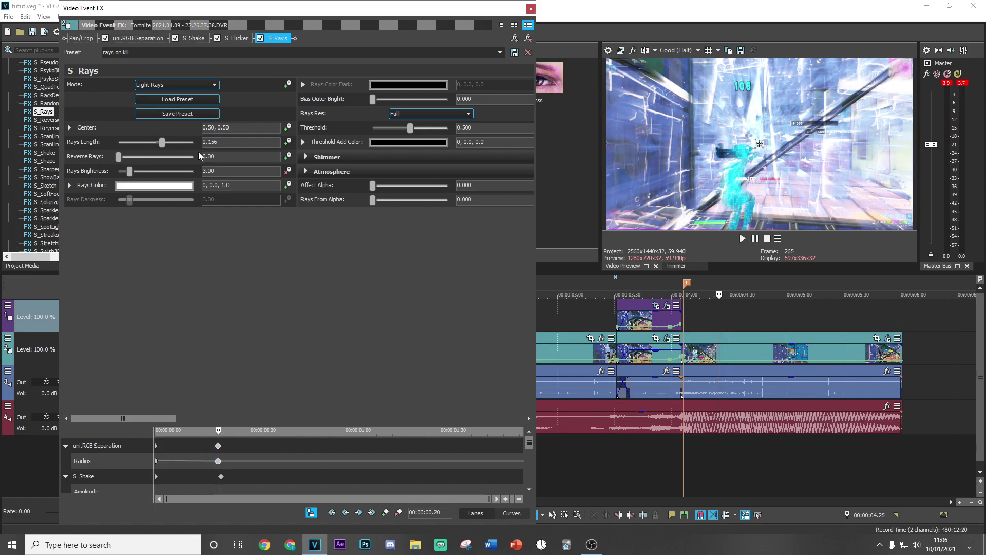
drag(128, 175, 118, 174)
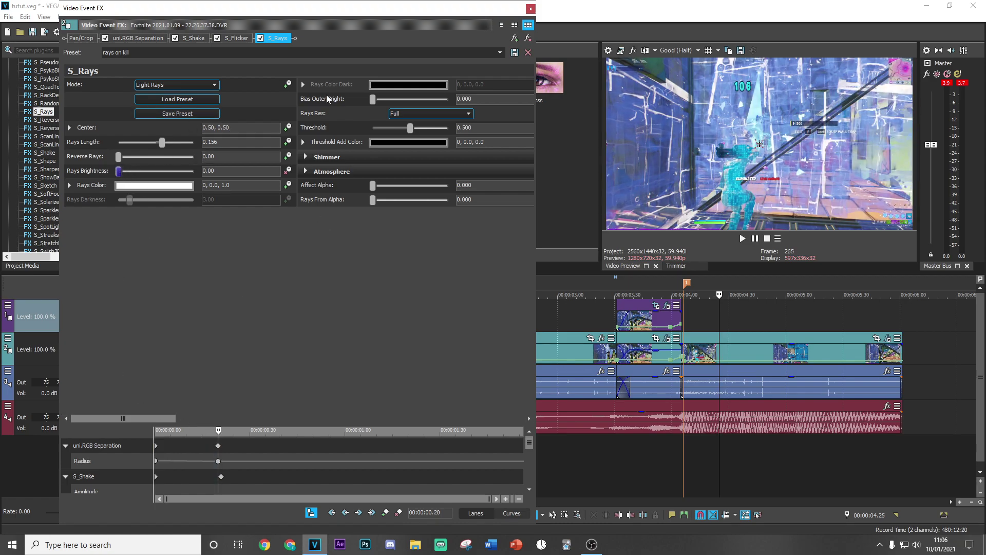
click(531, 9)
click(676, 458)
click(683, 456)
scroll(57, 138, up, 10)
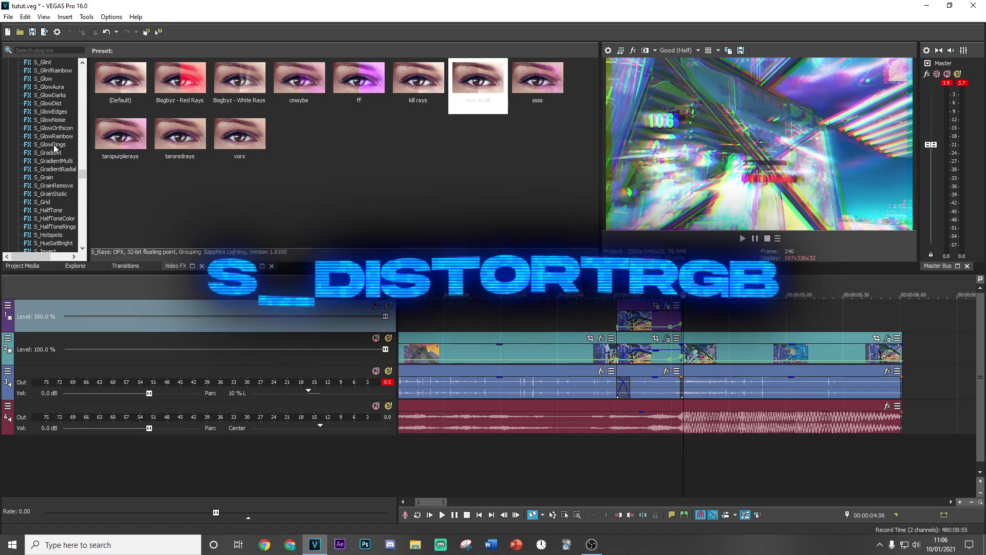
Apply the taroraysrgb S_DistortRGB preset with Amount keyframed to 0.000 at 0.20 s.
click(50, 128)
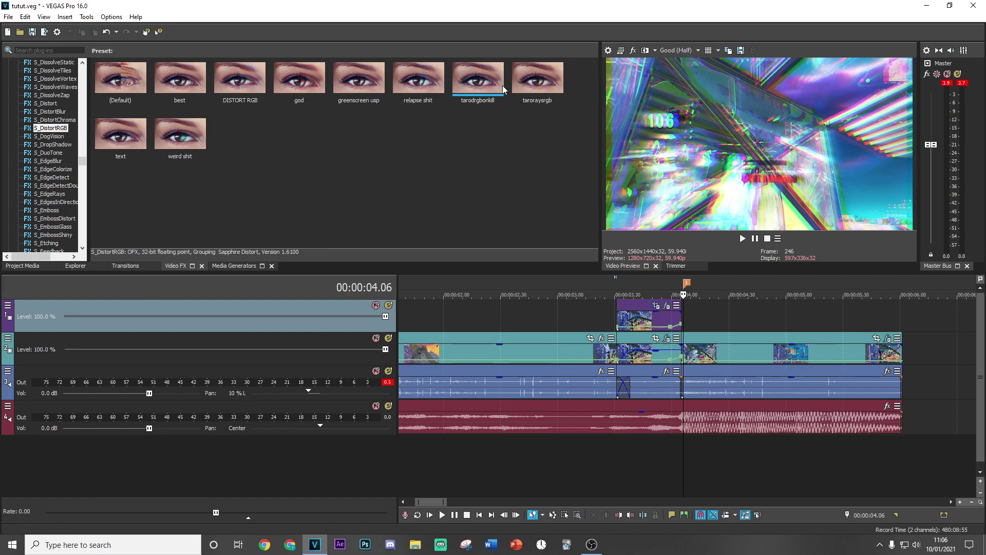
drag(531, 84, 703, 357)
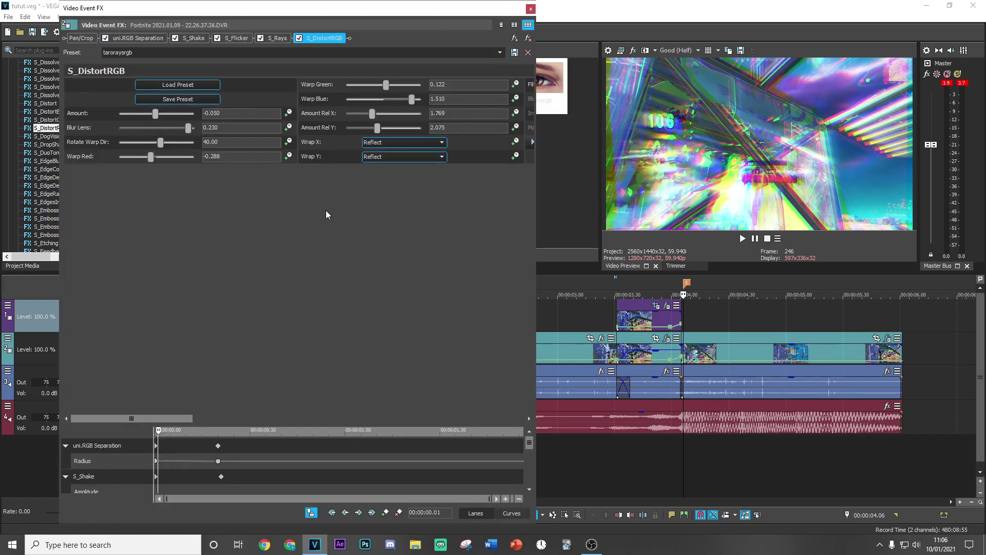
drag(161, 435, 155, 435)
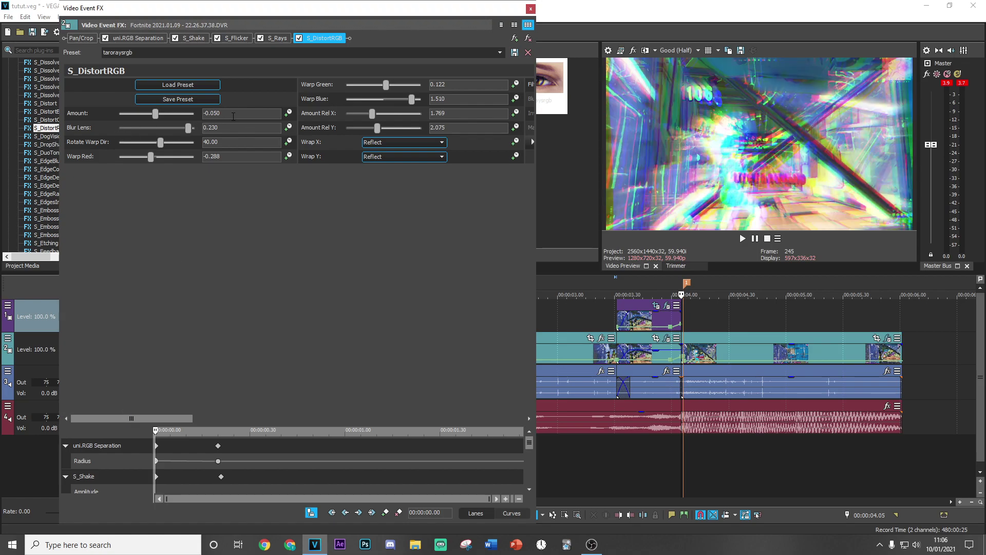
drag(156, 433, 218, 433)
click(216, 116)
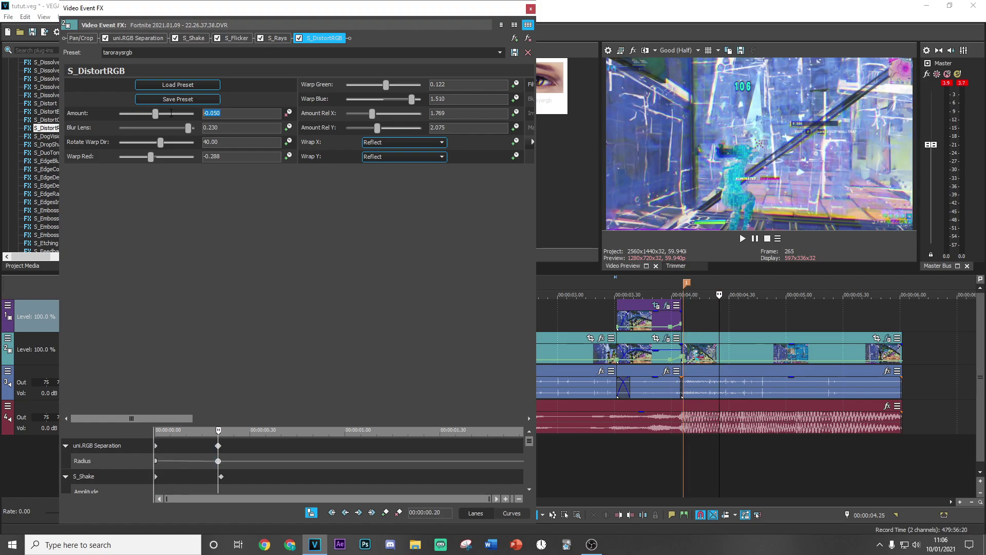
text(0)
key(Return)
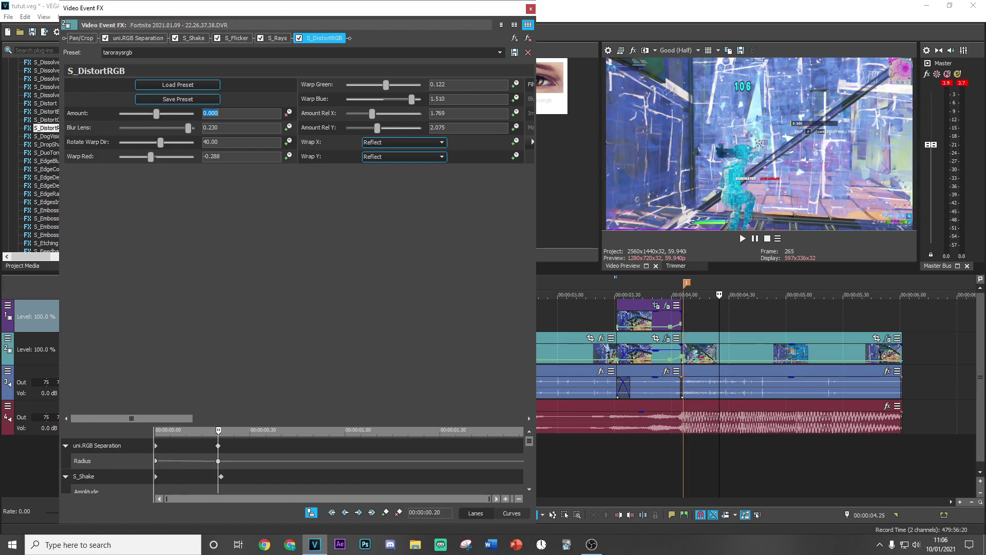
click(530, 8)
click(684, 462)
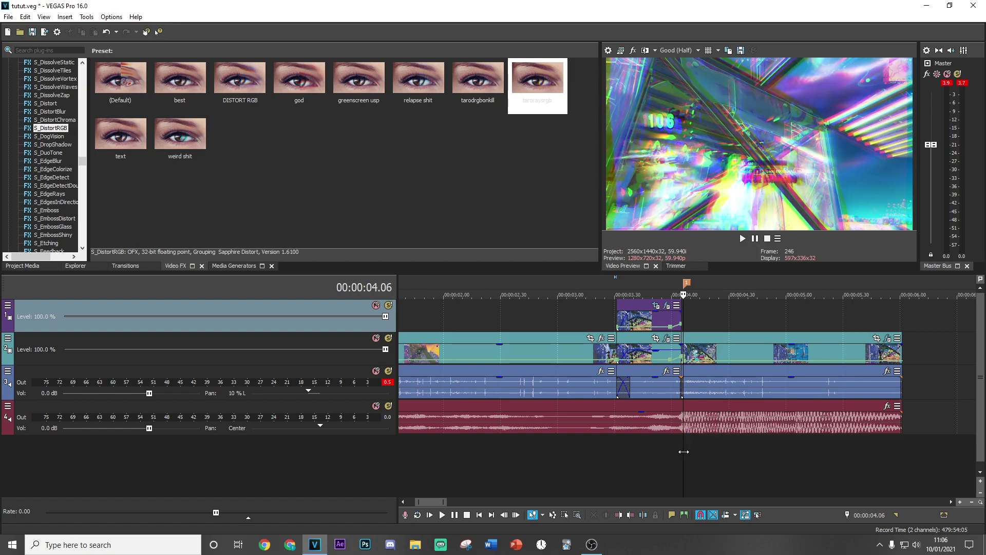
Apply S_Streaks (Default) with Threshold 0.400 at the start rising to 1.000 at 0.20 s.
scroll(57, 153, down, 15)
click(46, 235)
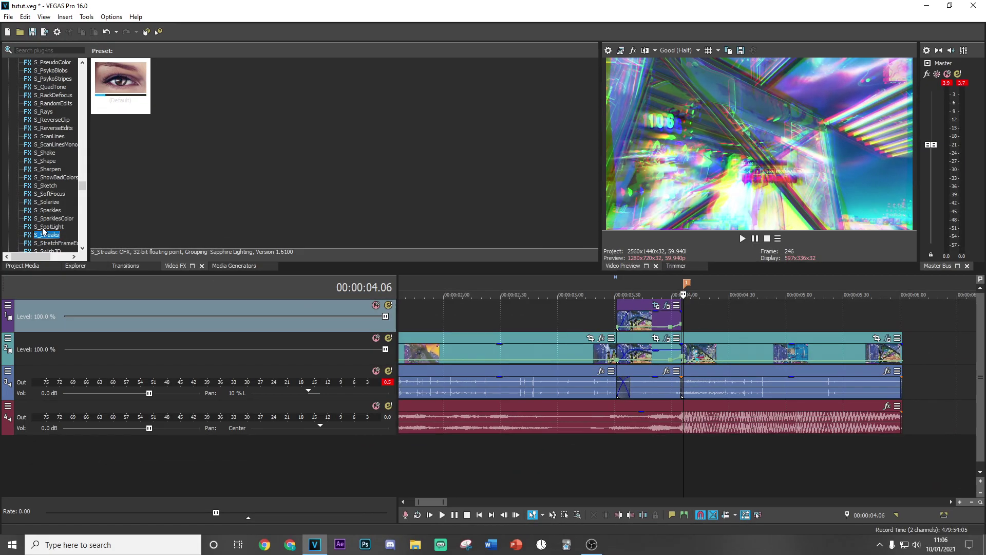
drag(47, 235, 701, 355)
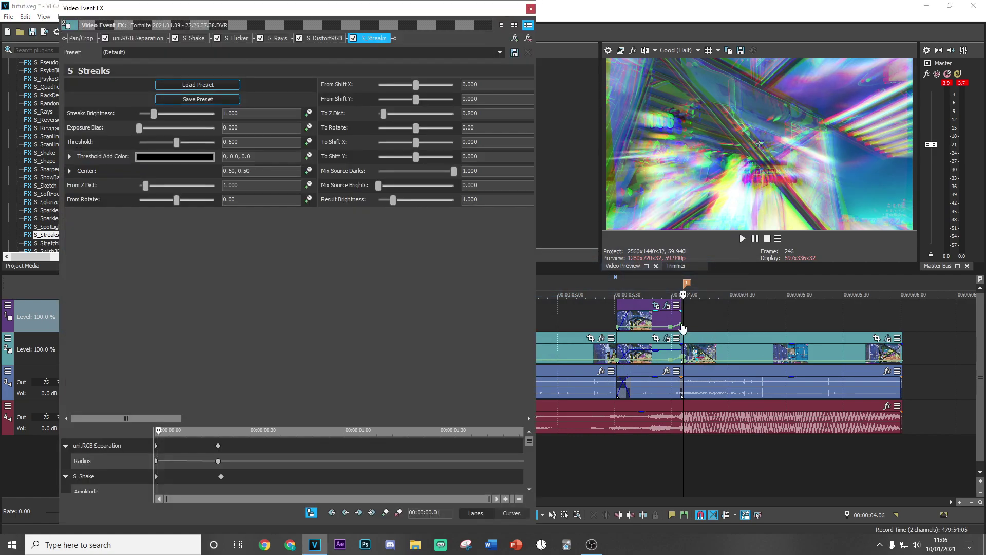
drag(682, 314, 682, 314)
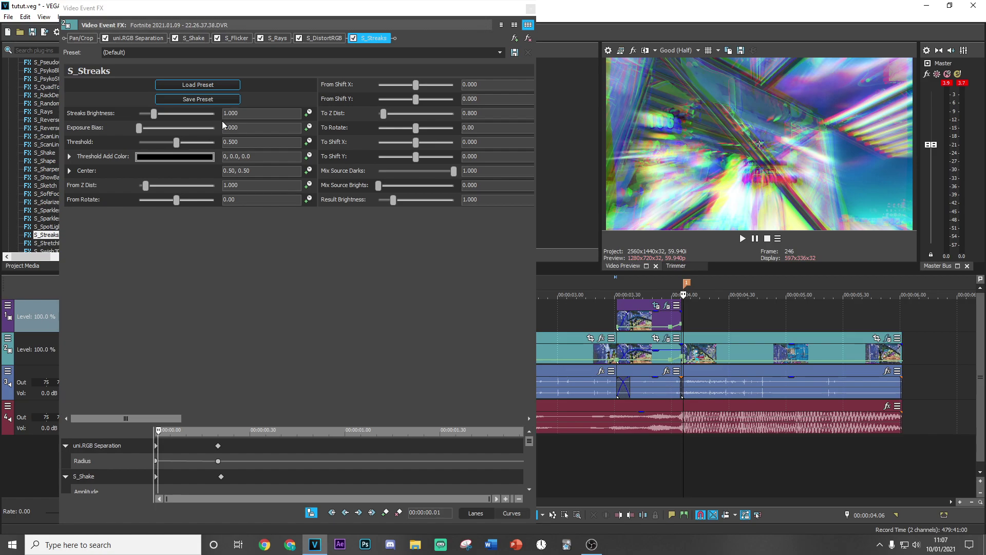
click(199, 139)
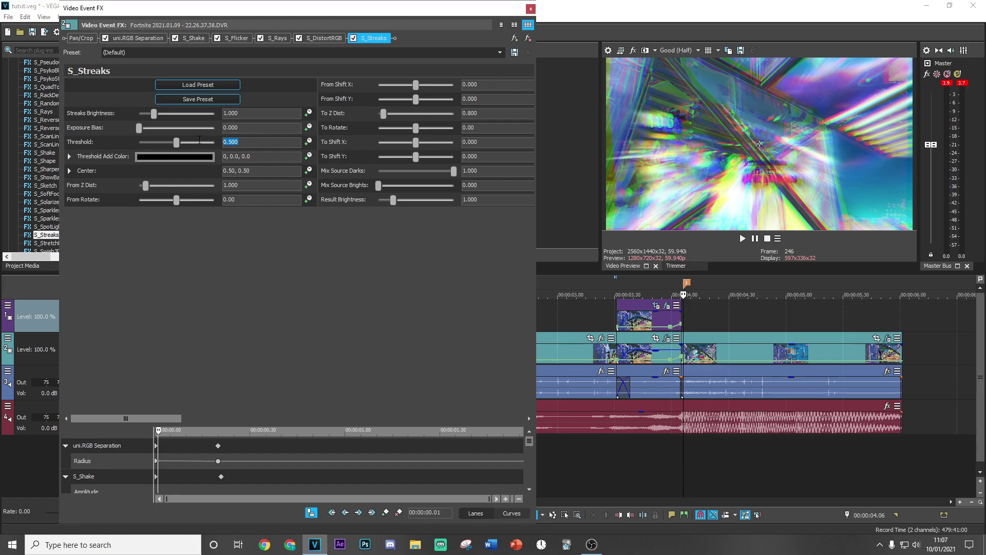
click(162, 141)
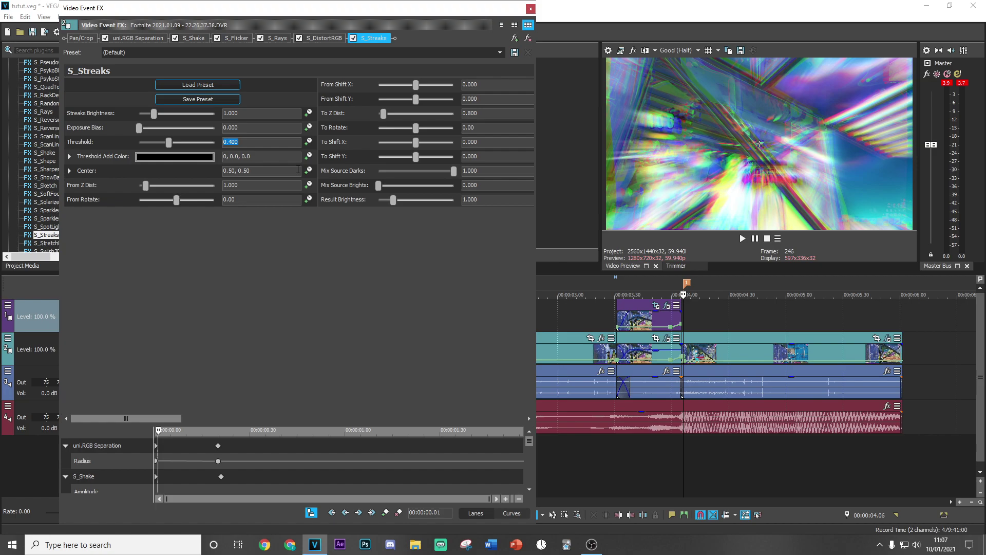
drag(160, 437, 219, 436)
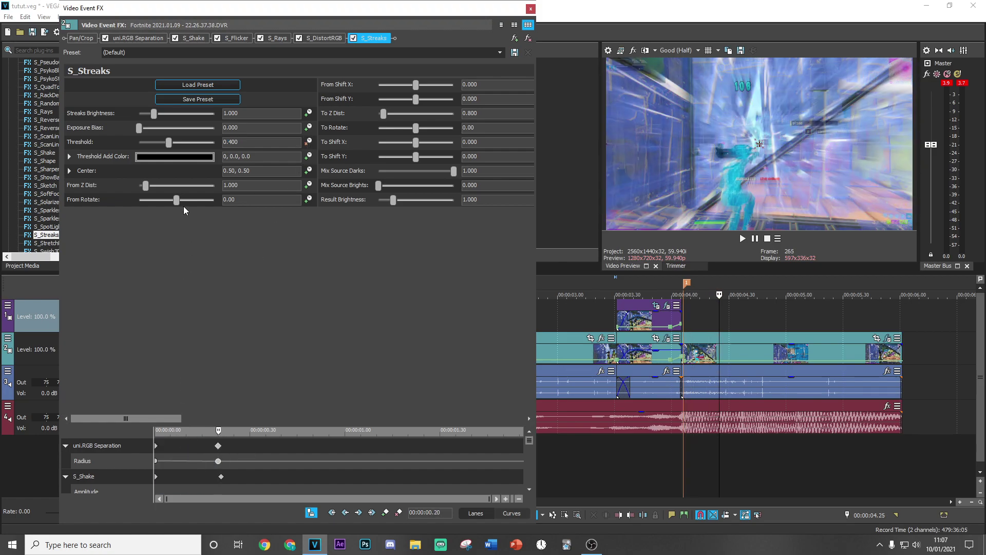
drag(169, 142, 286, 146)
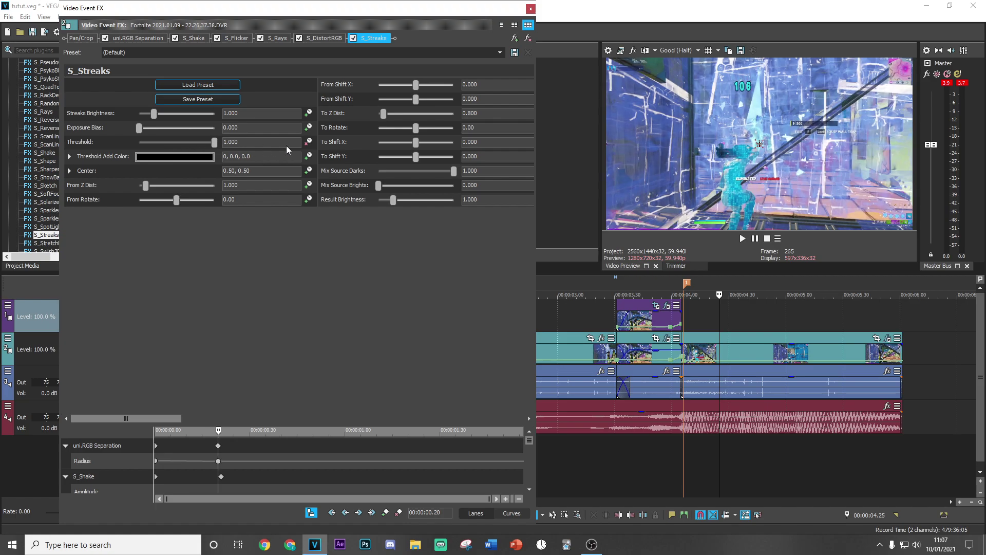
click(531, 10)
Return the playhead to 4.06 s.
click(689, 458)
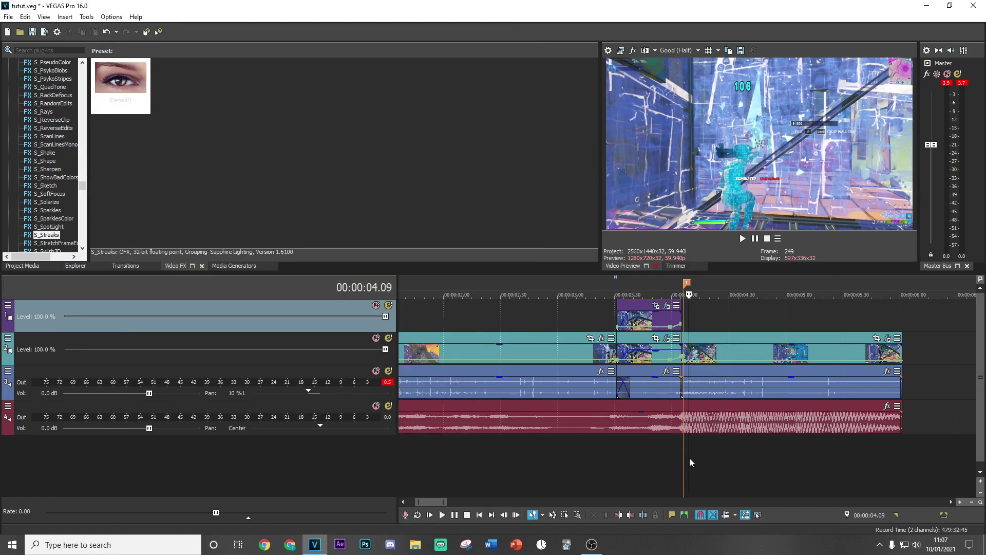
drag(691, 448, 683, 456)
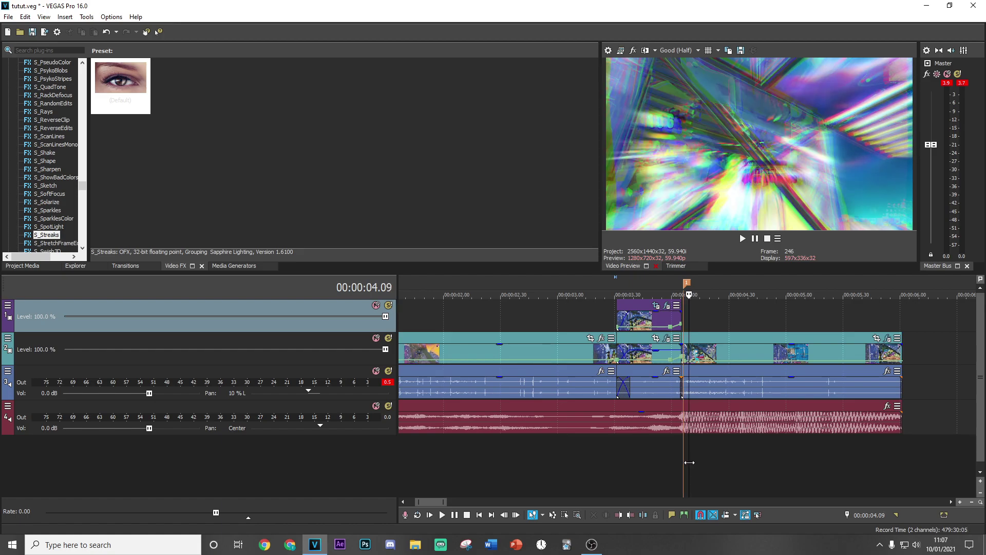